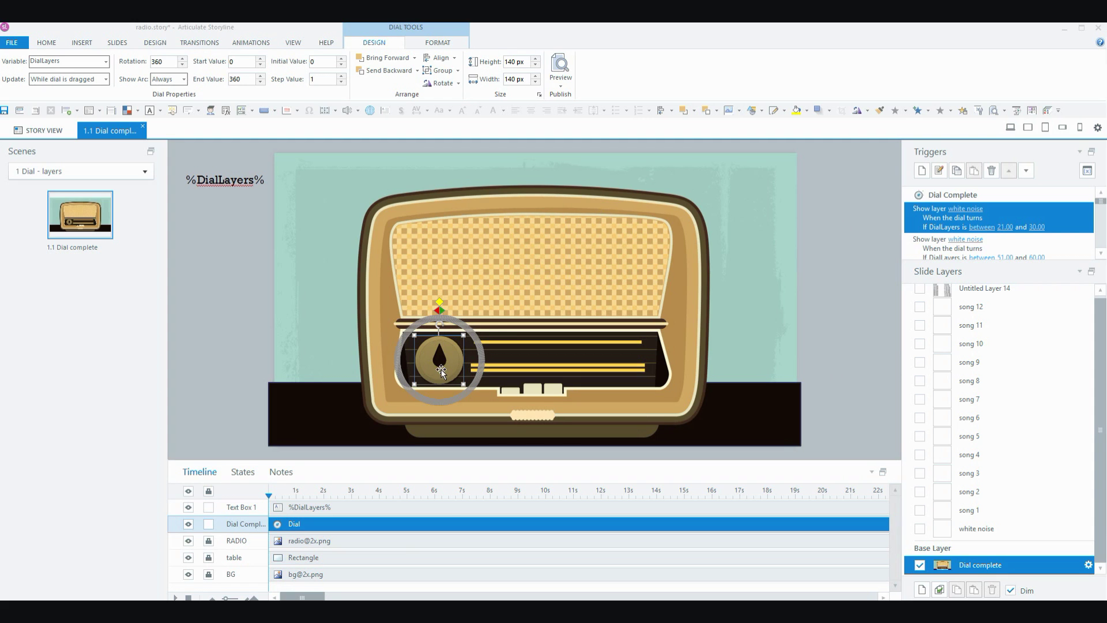
- On the Insert tab, browse the Dial gallery's dial styles, then close the gallery
left_click(82, 43)
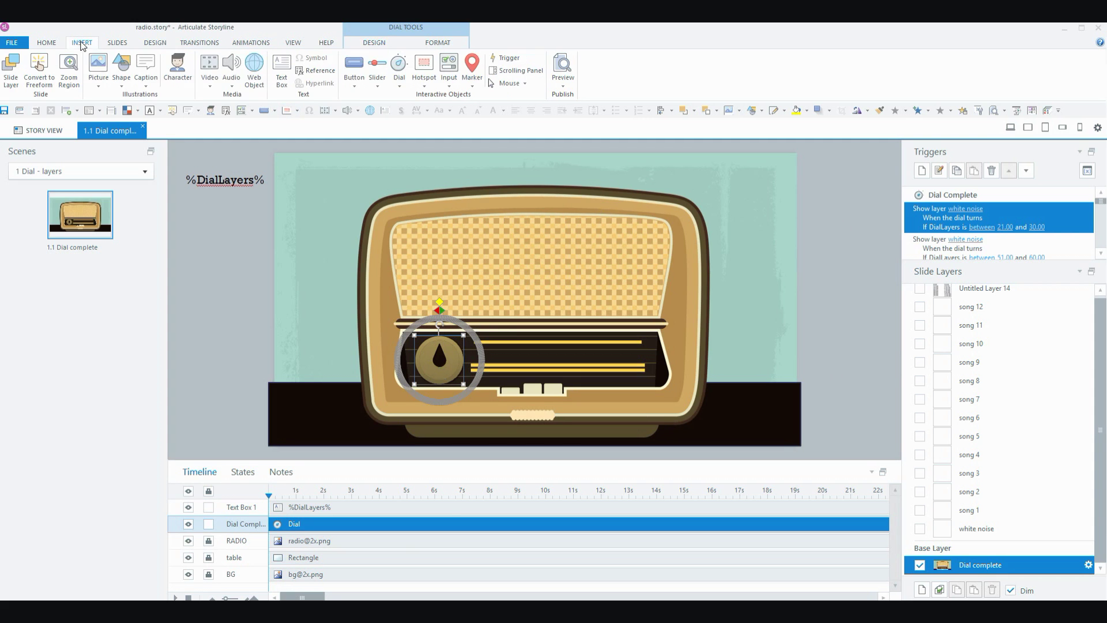
left_click(403, 88)
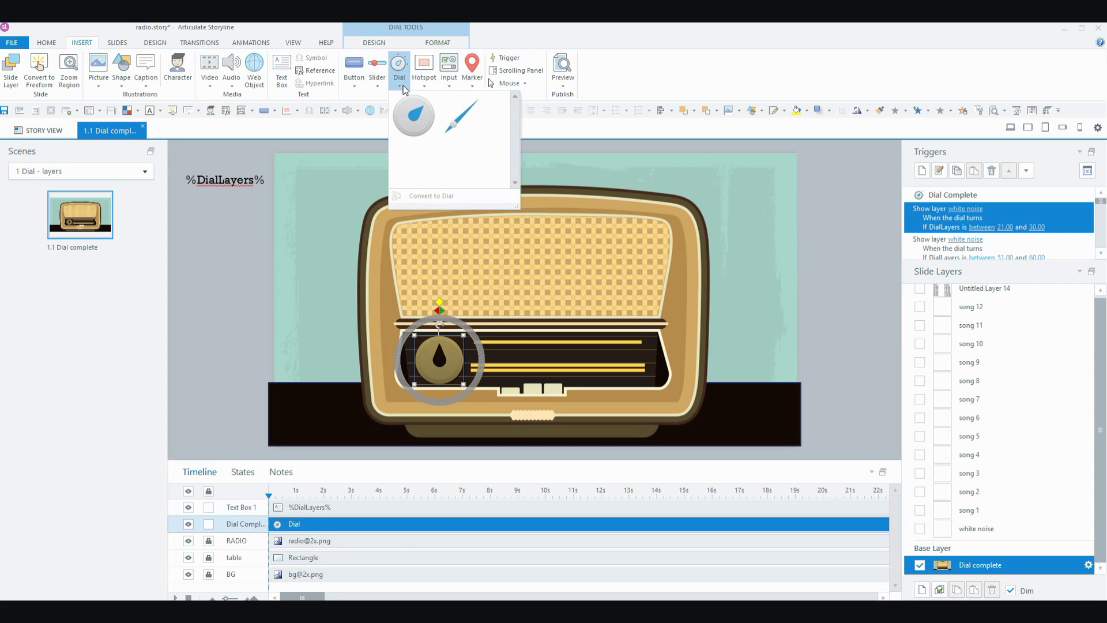
left_click(796, 202)
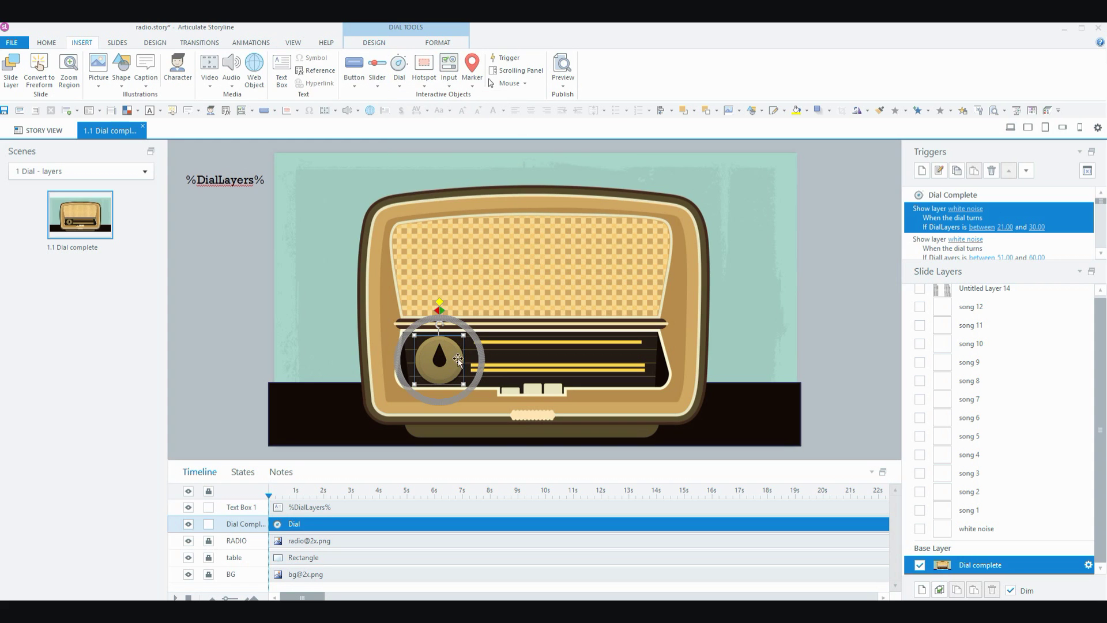
- In Dial Tools Design, keep DialLayers updating 'While dial is dragged', test-turn the knob, and check start value 0
left_click(397, 44)
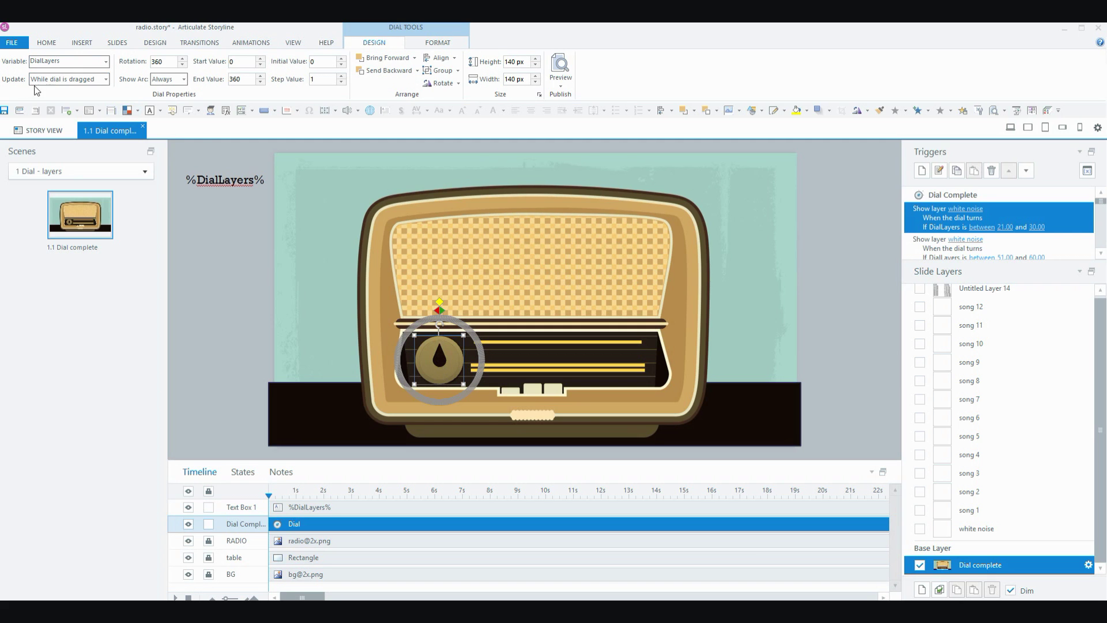
left_click(106, 79)
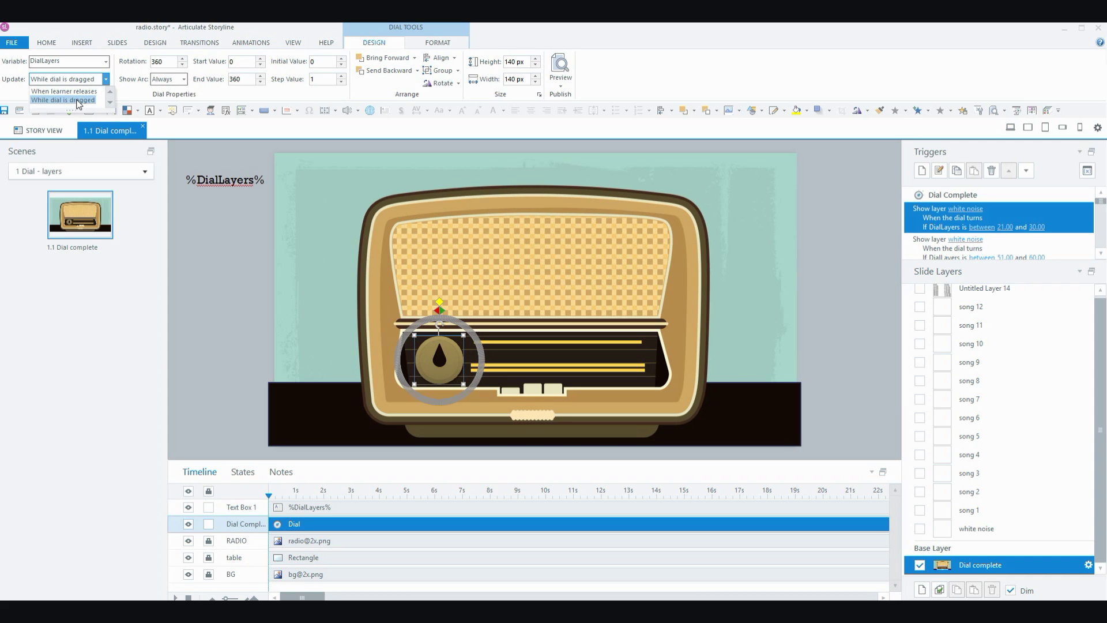
left_click(106, 80)
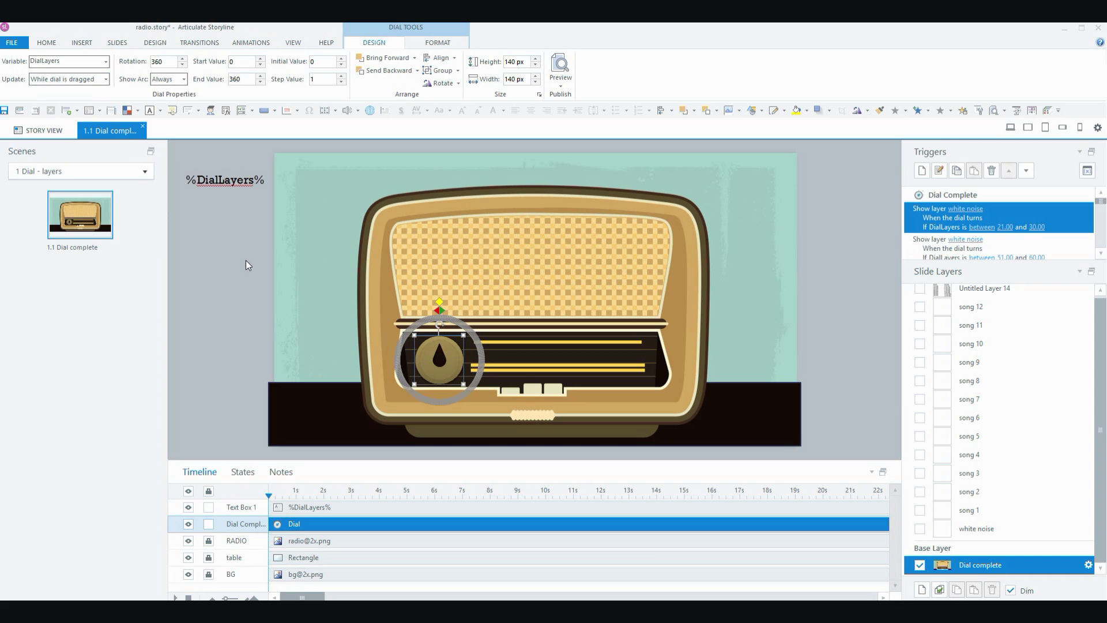
left_click(106, 79)
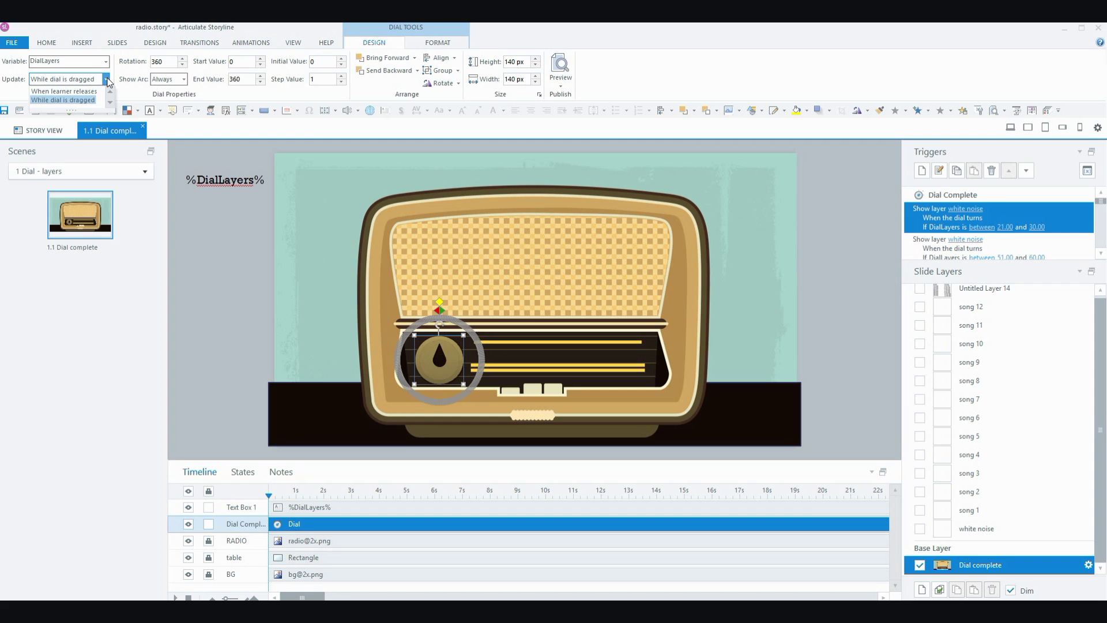
left_click(107, 79)
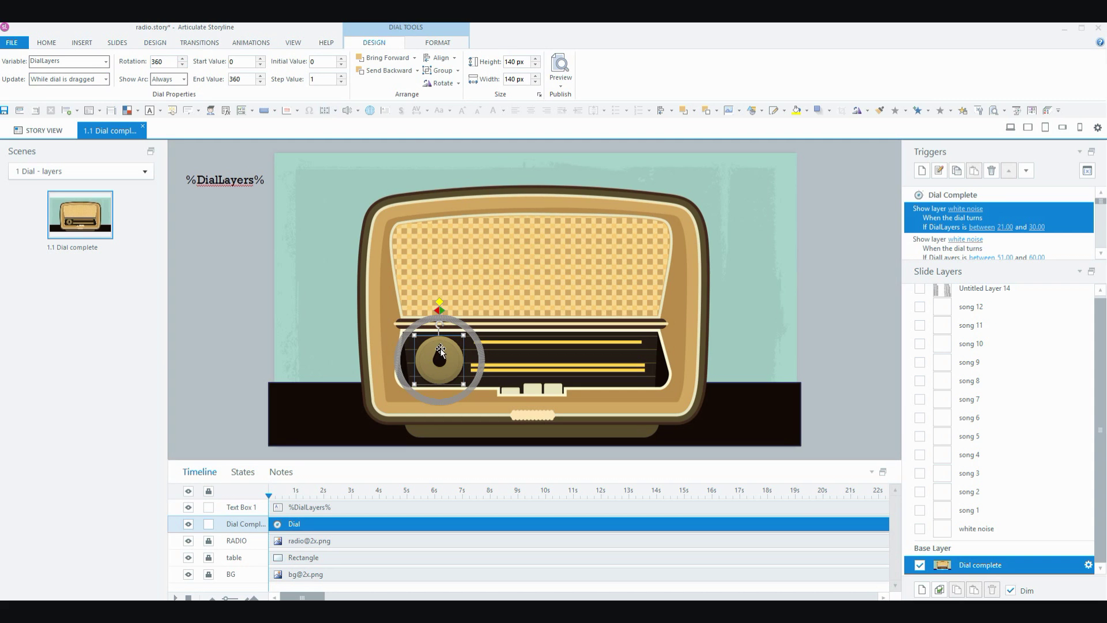
left_click_drag(459, 361, 439, 341)
left_click(236, 65)
- Review the dial's End Value of 360 and Step Value of 1
left_click(253, 81)
left_click(312, 86)
left_click(459, 46)
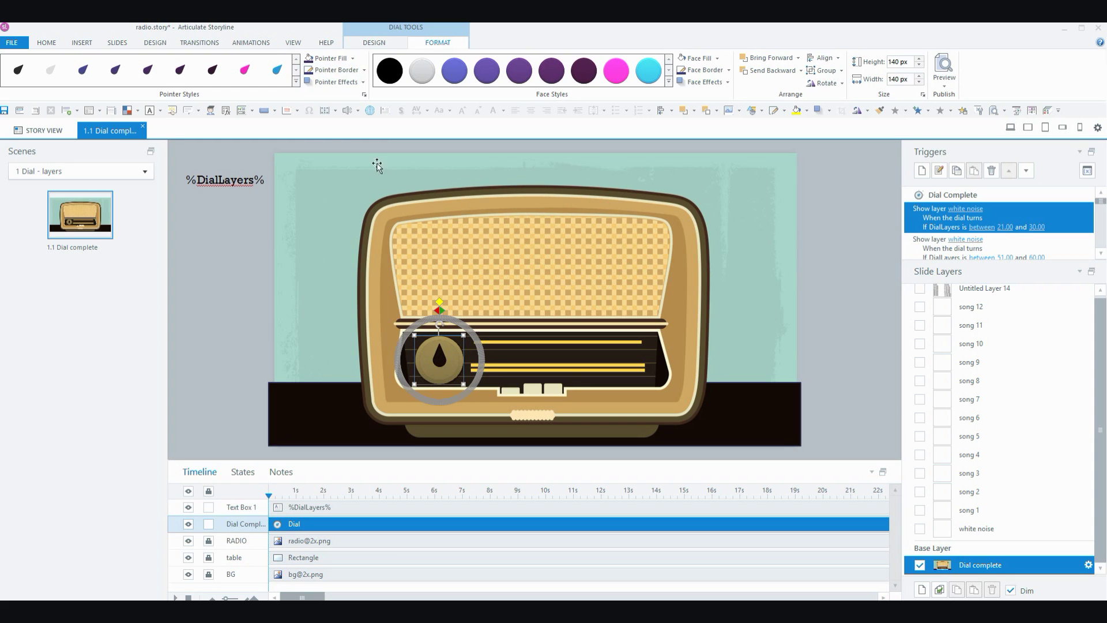
left_click(353, 59)
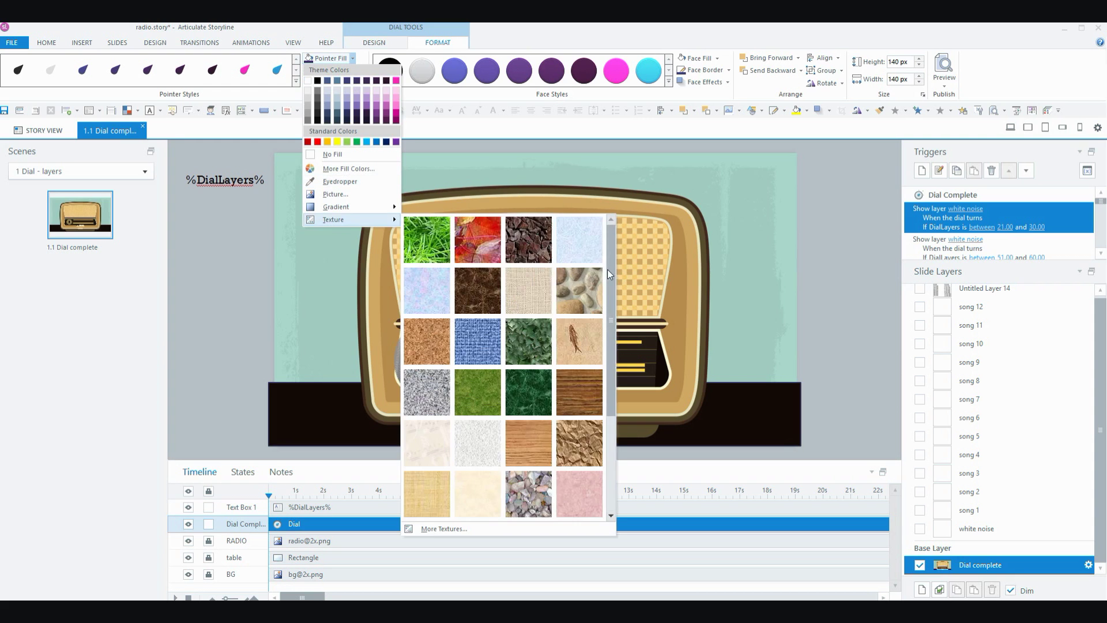
left_click(452, 161)
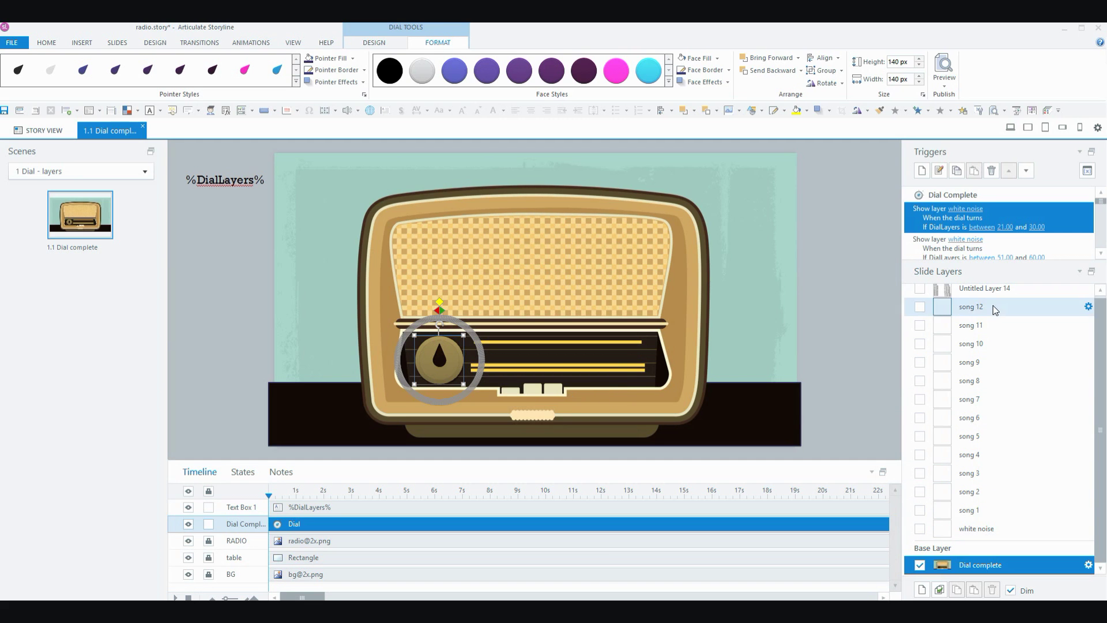
- Inspect the audio clips on the white noise, song 1 and song 3 layers, then open white noise's layer properties
left_click(1003, 530)
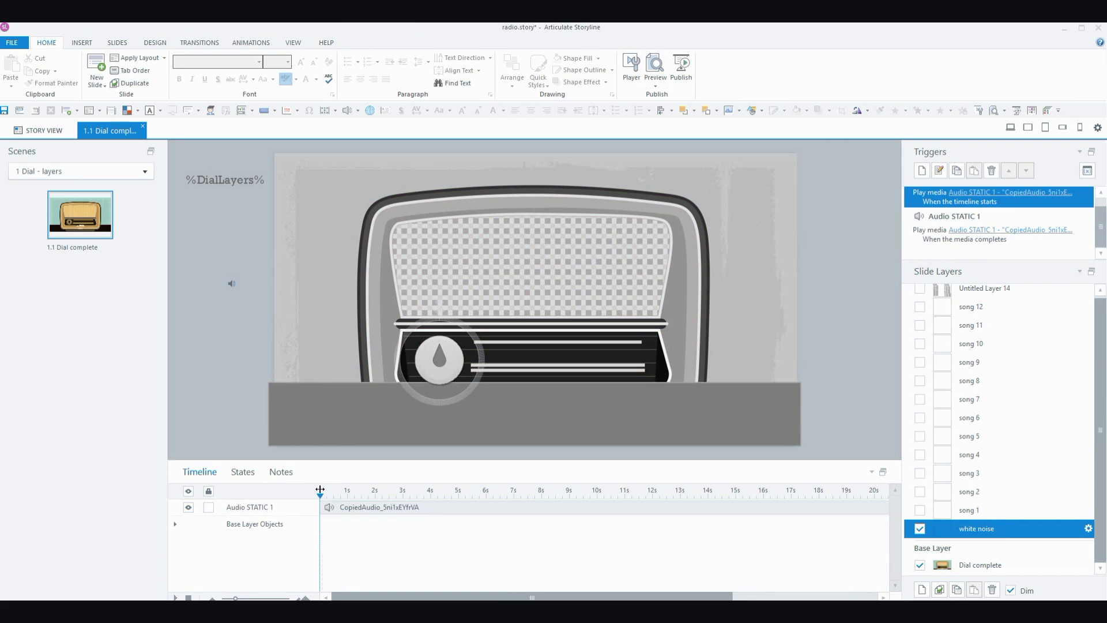
left_click(384, 509)
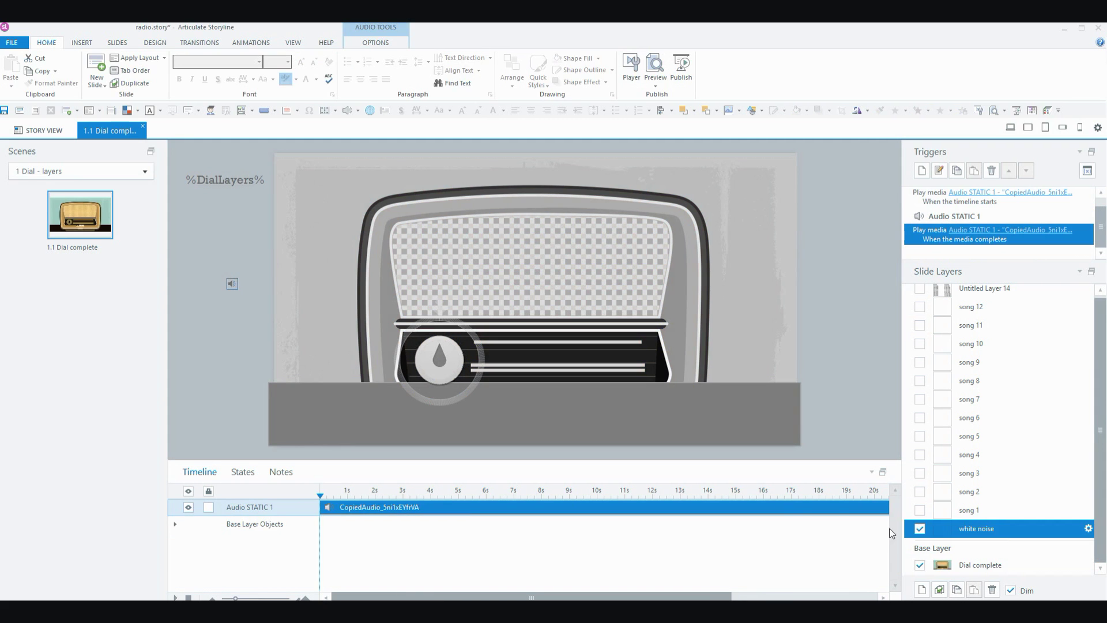
left_click(986, 507)
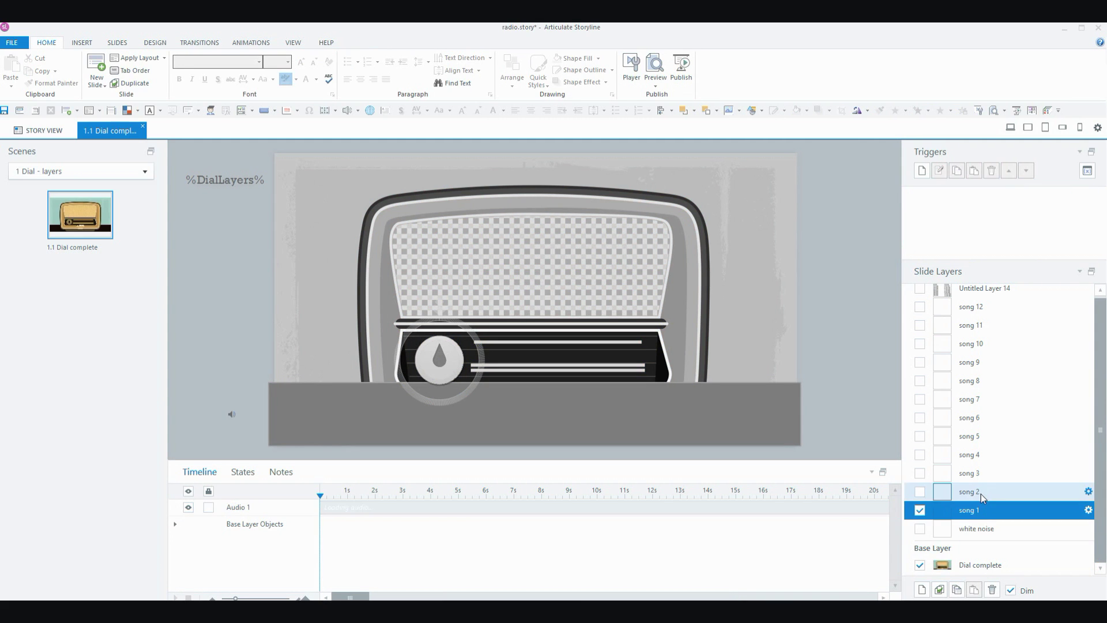
left_click(983, 472)
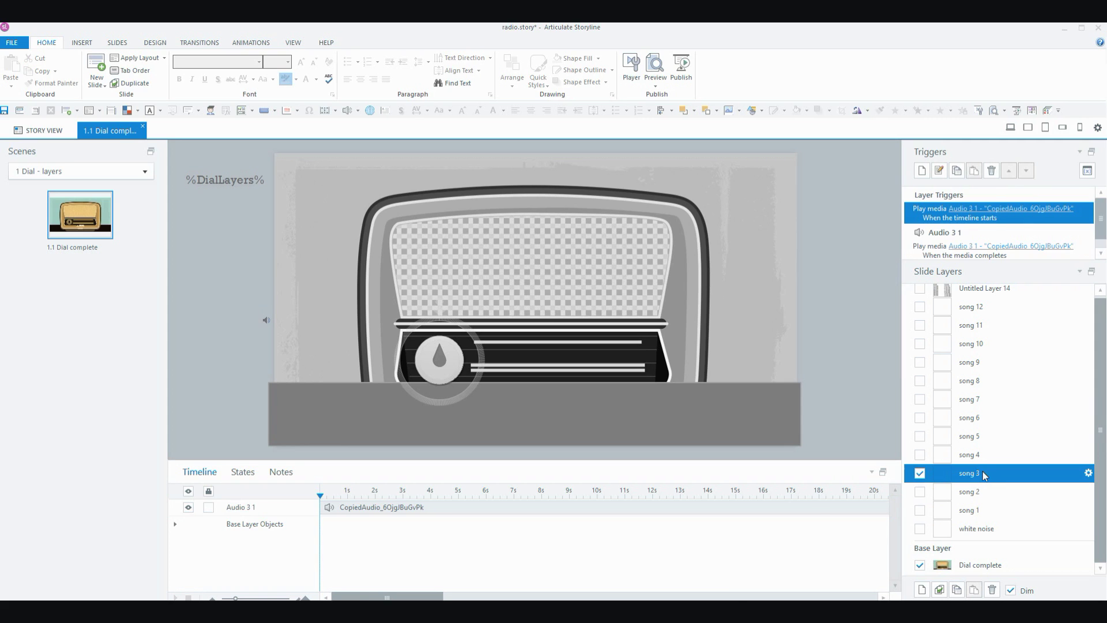
left_click(483, 511)
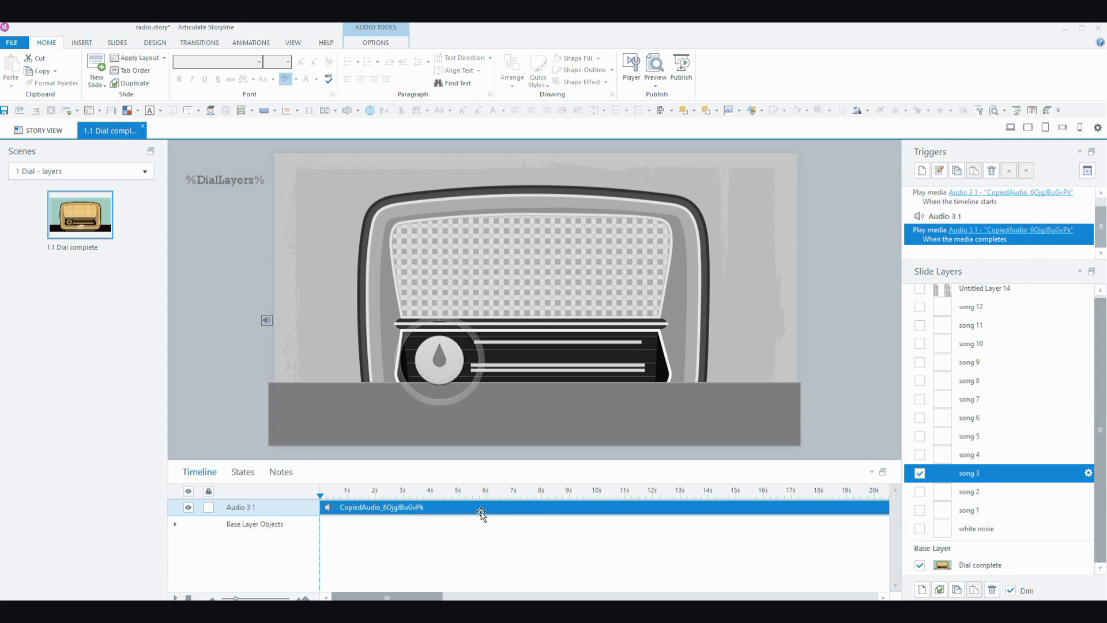
left_click(976, 528)
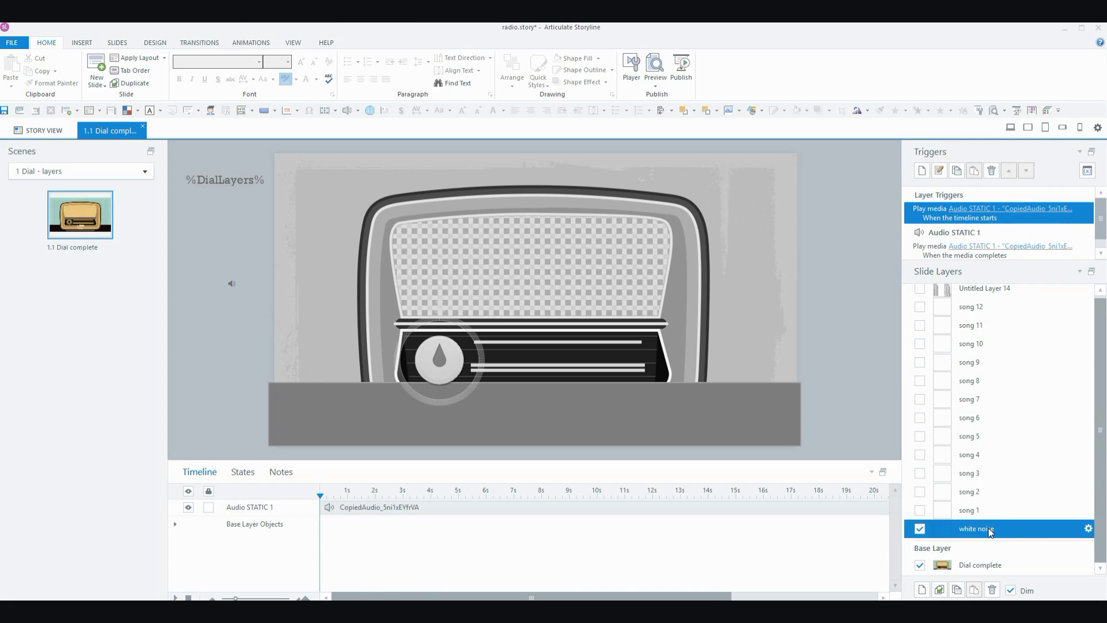
left_click(1089, 529)
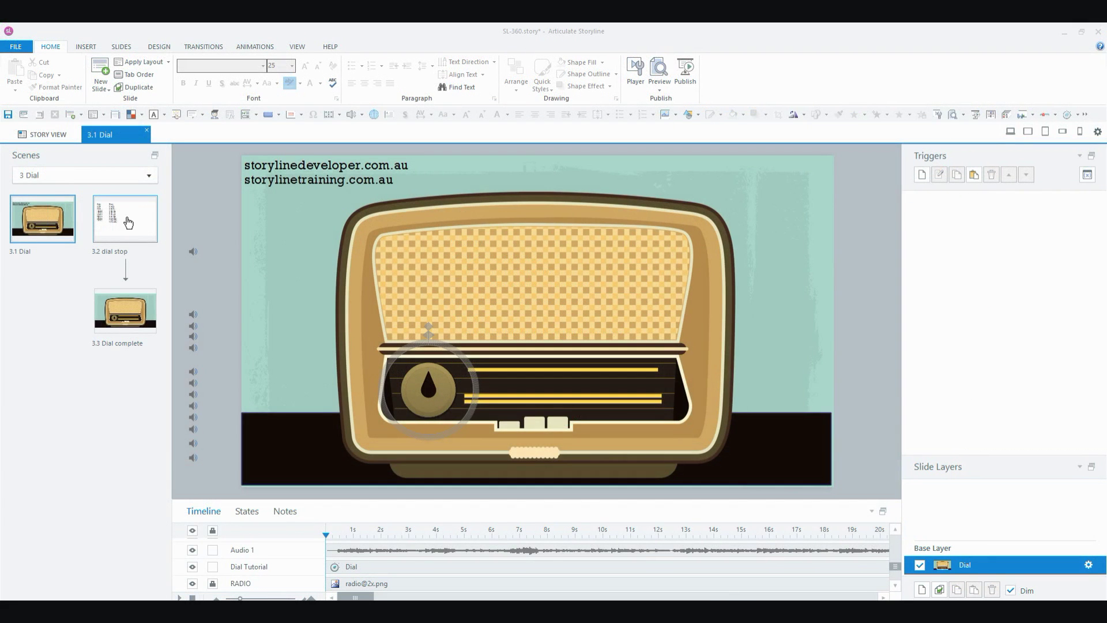
- On slide 3.2 dial stop, replace the 'Static:' heading with 'white noise:'
left_click(128, 222)
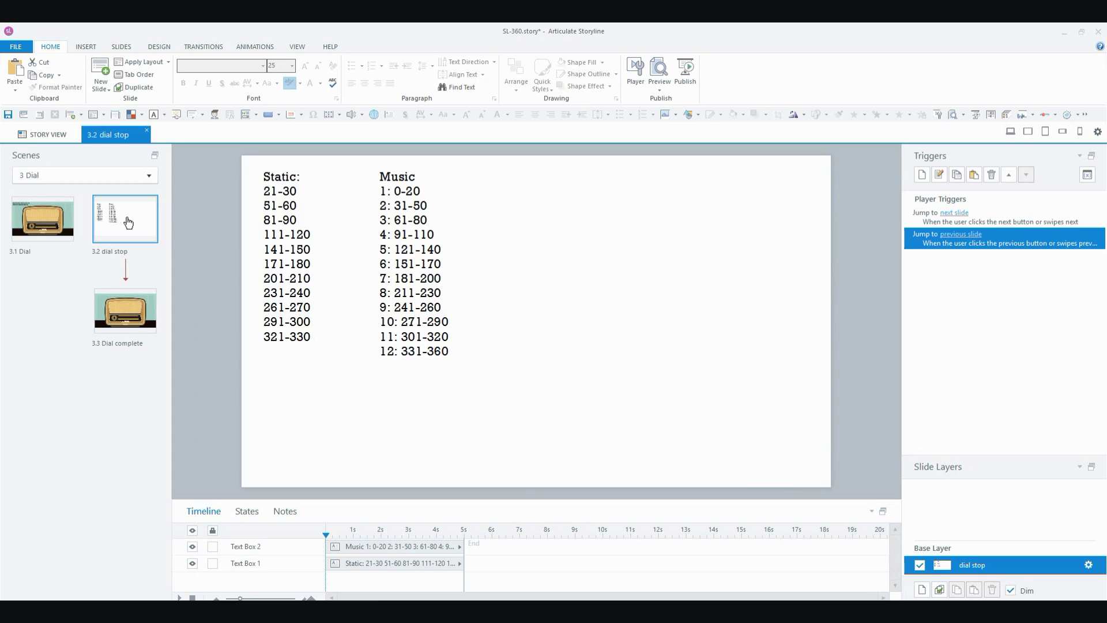
left_click_drag(264, 176, 299, 178)
type("white noise")
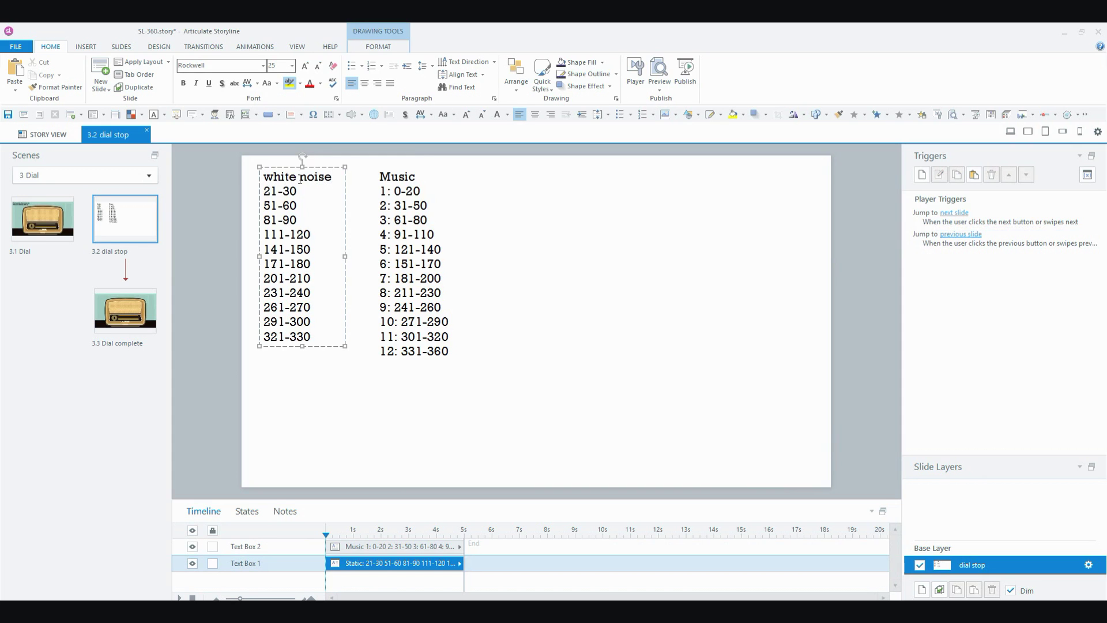
type(":")
key("Escape")
- Highlight the value ranges: white noise 21-30 and below, song 1 0-20, and song 2 31-50
left_click_drag(265, 192, 302, 196)
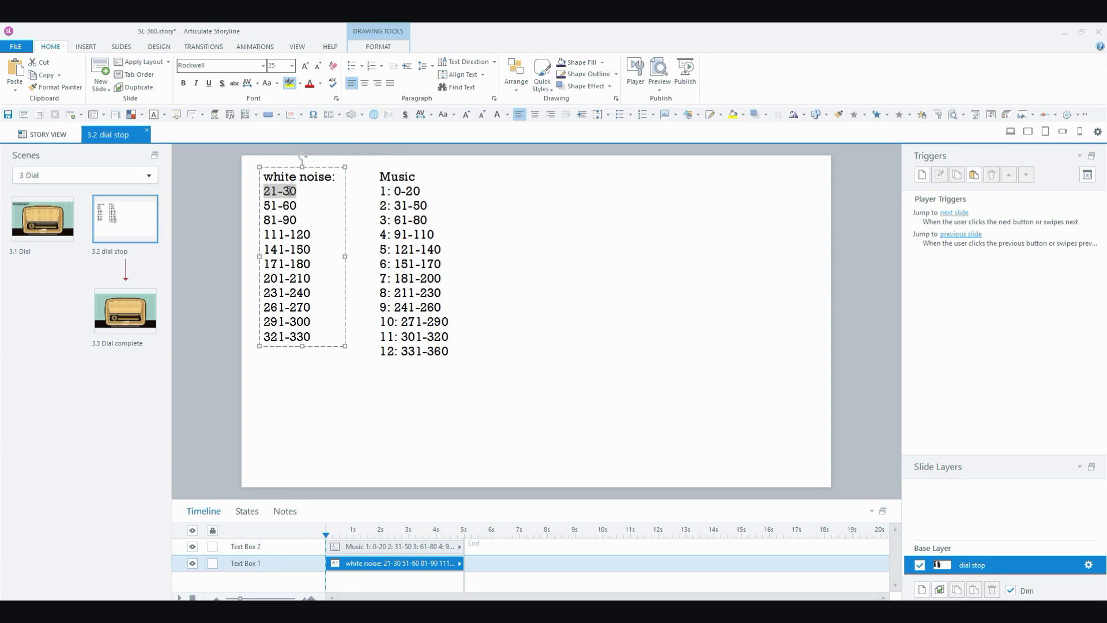
left_click(282, 219)
left_click_drag(264, 191, 296, 205)
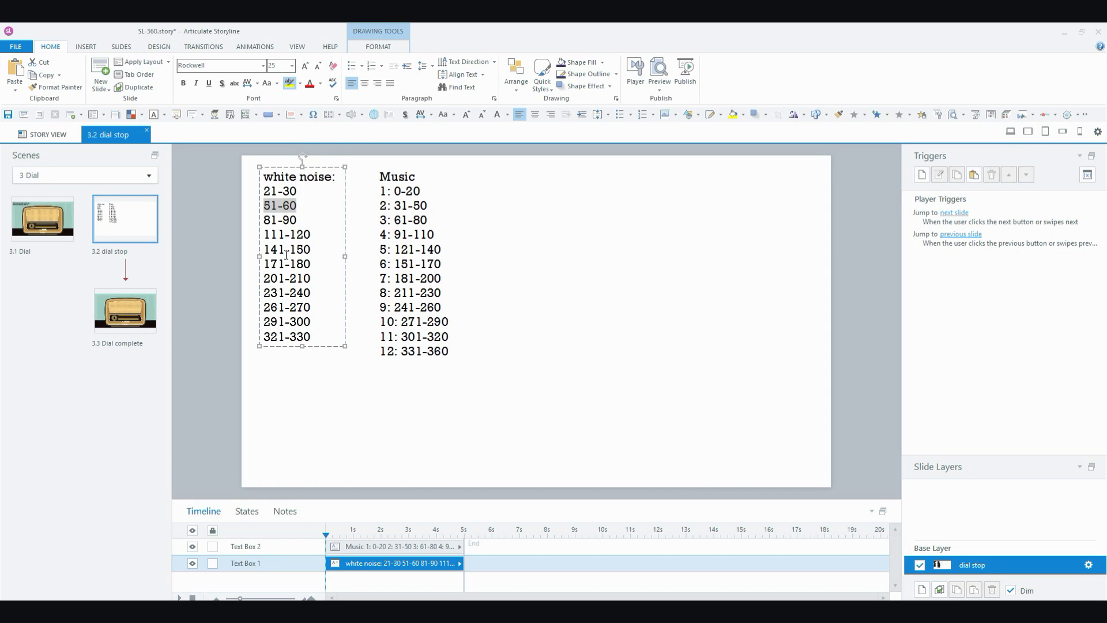
left_click_drag(275, 191, 296, 321)
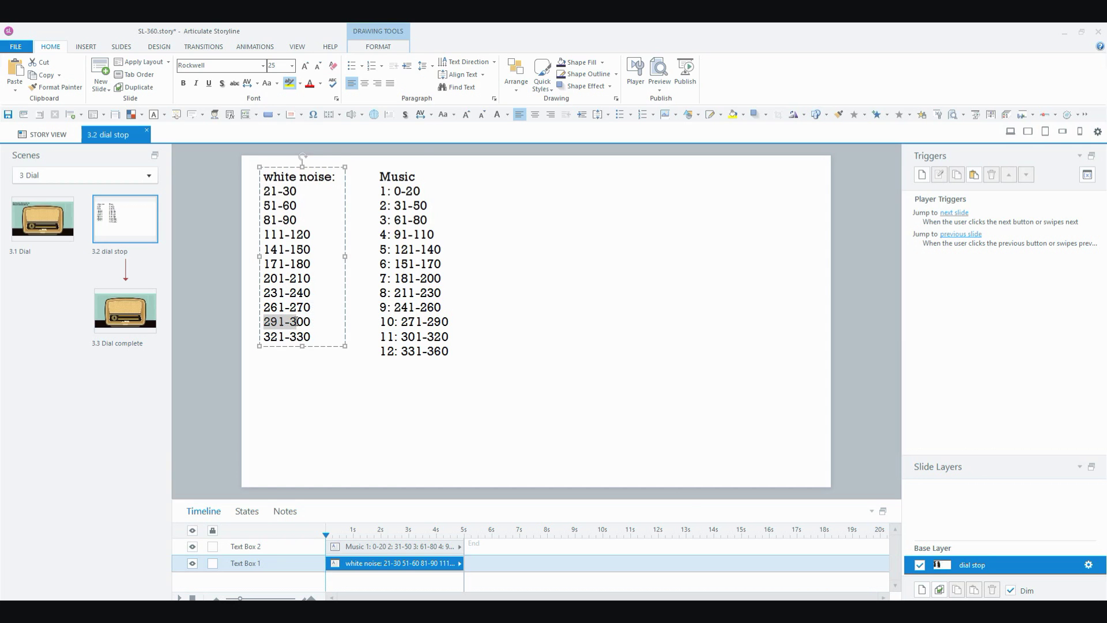
left_click(413, 192)
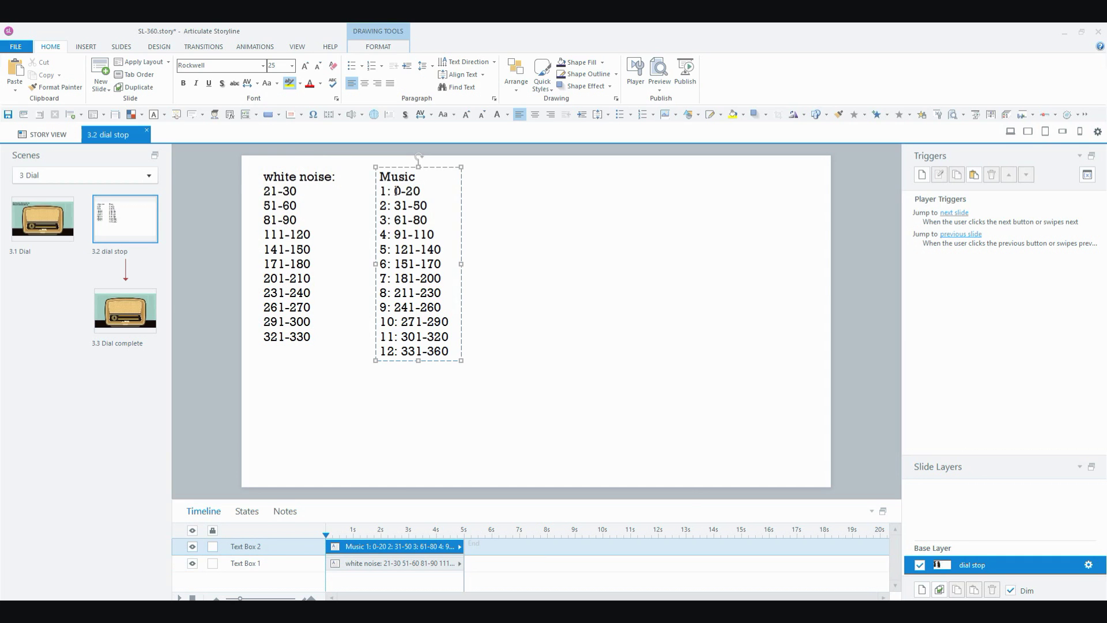
left_click_drag(394, 192, 420, 194)
left_click_drag(394, 206, 427, 208)
left_click_drag(263, 191, 295, 190)
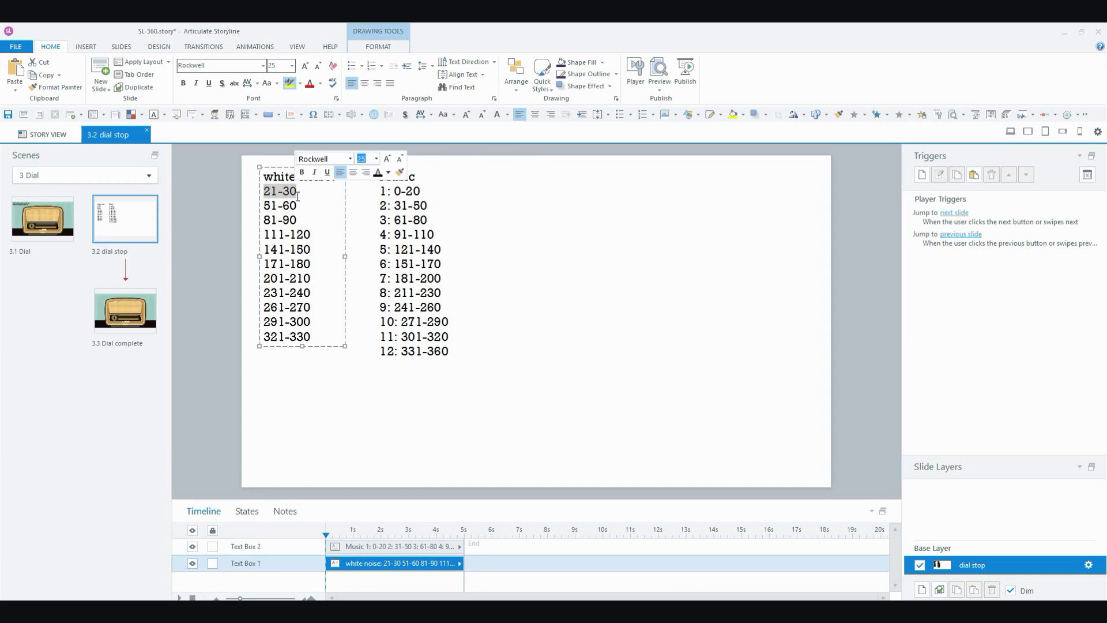
left_click(397, 191)
left_click_drag(394, 191, 420, 190)
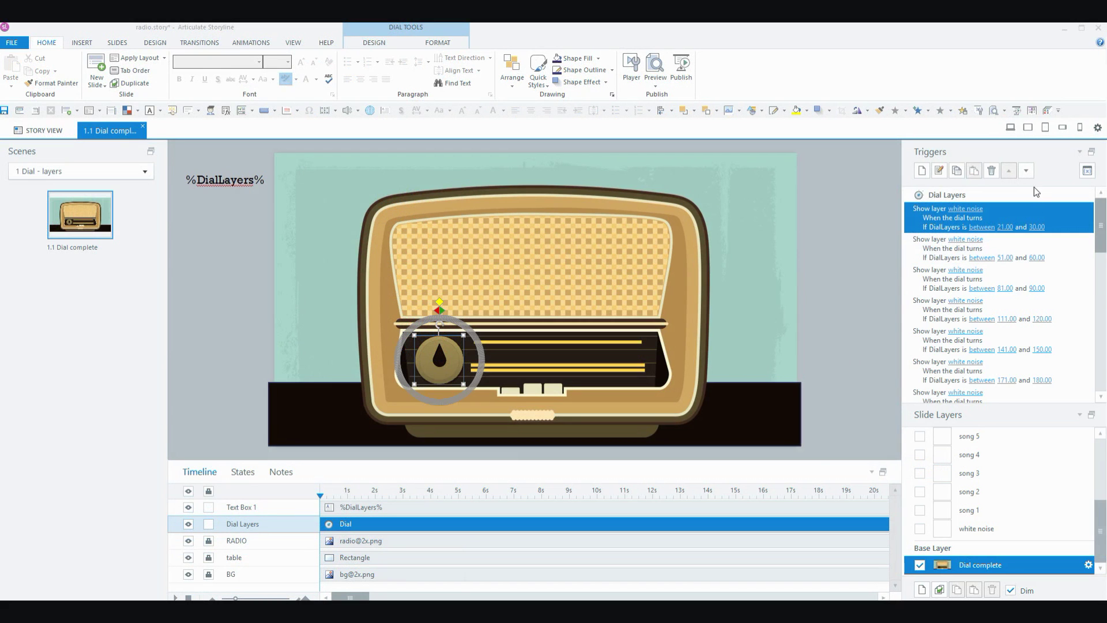
- Edit the first white noise trigger and open its DialLayers between 21 and 30 condition
double_click(999, 215)
left_click_drag(584, 197, 607, 157)
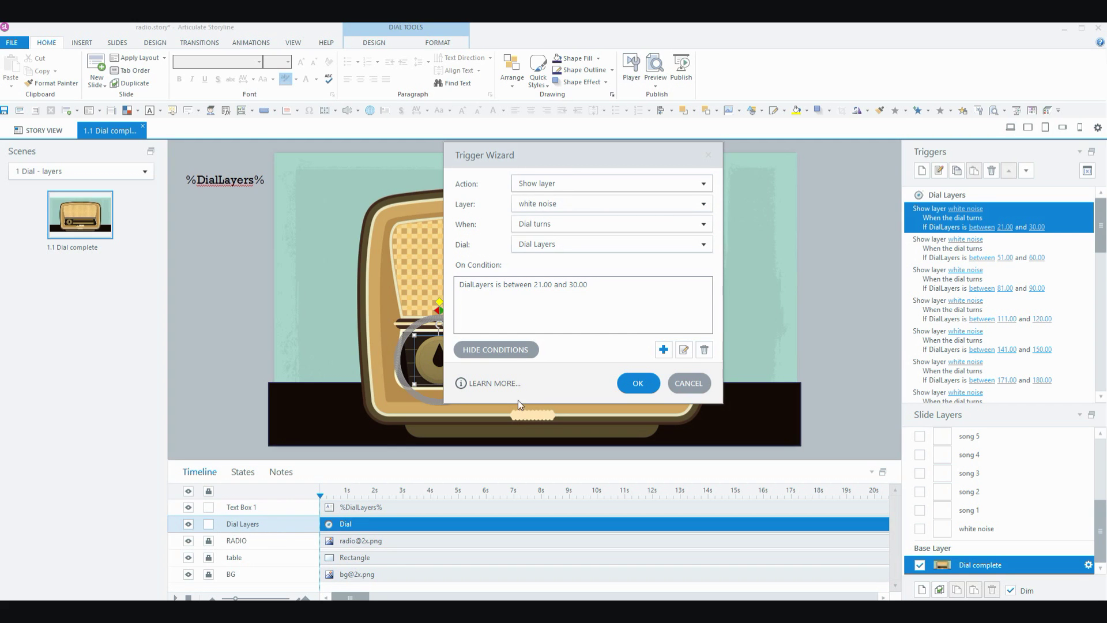
double_click(535, 285)
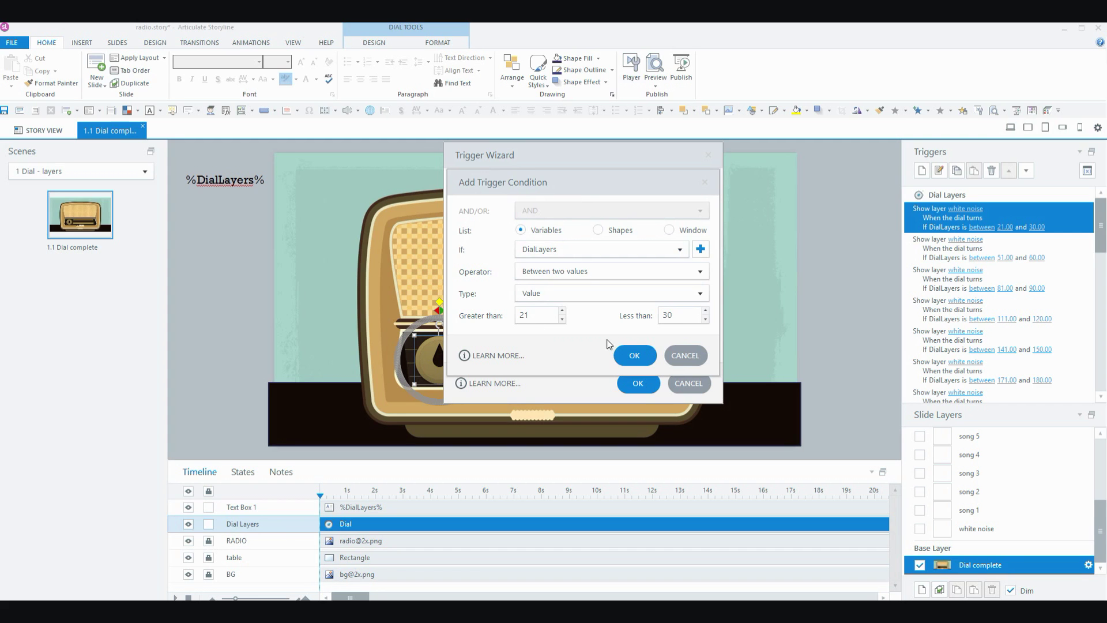
- Accept the 21–30 condition and close the Trigger Wizard
left_click(632, 358)
left_click(637, 383)
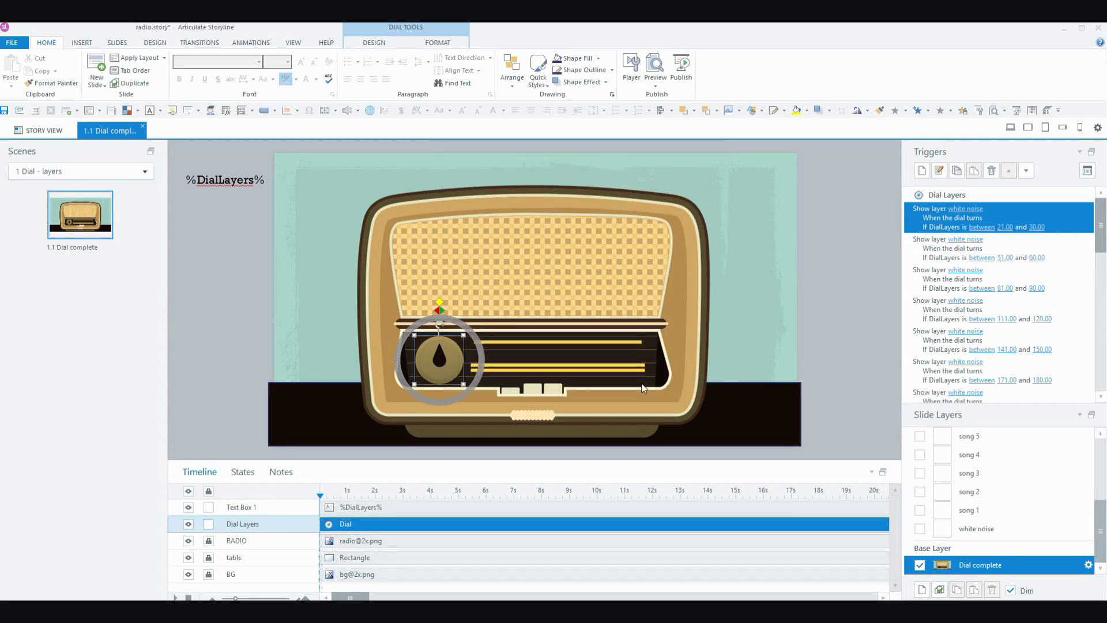
scroll(999, 455, "up", 3)
- On Untitled Layer 14, select the first white noise range in the ranges text
left_click(995, 438)
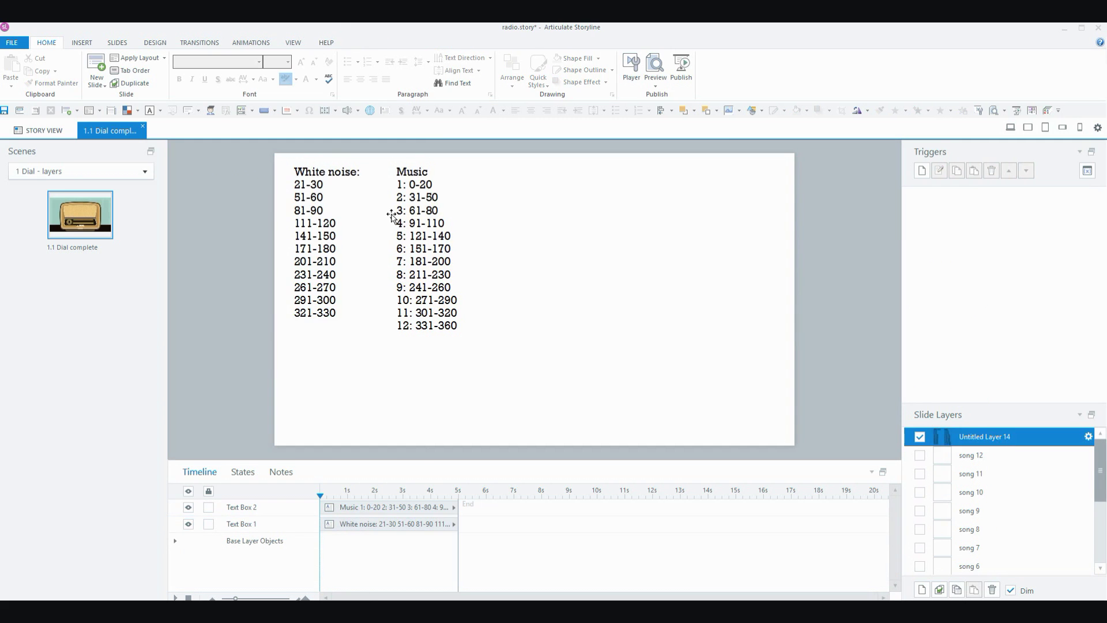
left_click(316, 187)
mouse_move(300, 185)
left_mouse_down()
mouse_move(326, 185)
mouse_move(316, 185)
left_mouse_up()
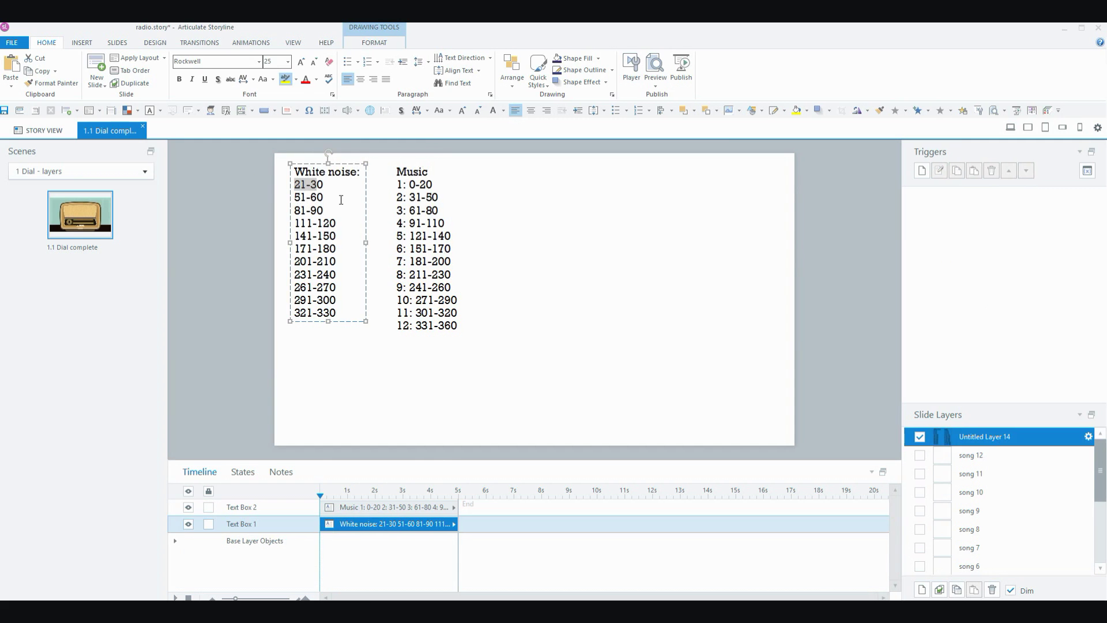
- Check the song 6 layer, then go back to the Dial complete base layer
scroll(923, 497, "down", 1)
left_click(994, 561)
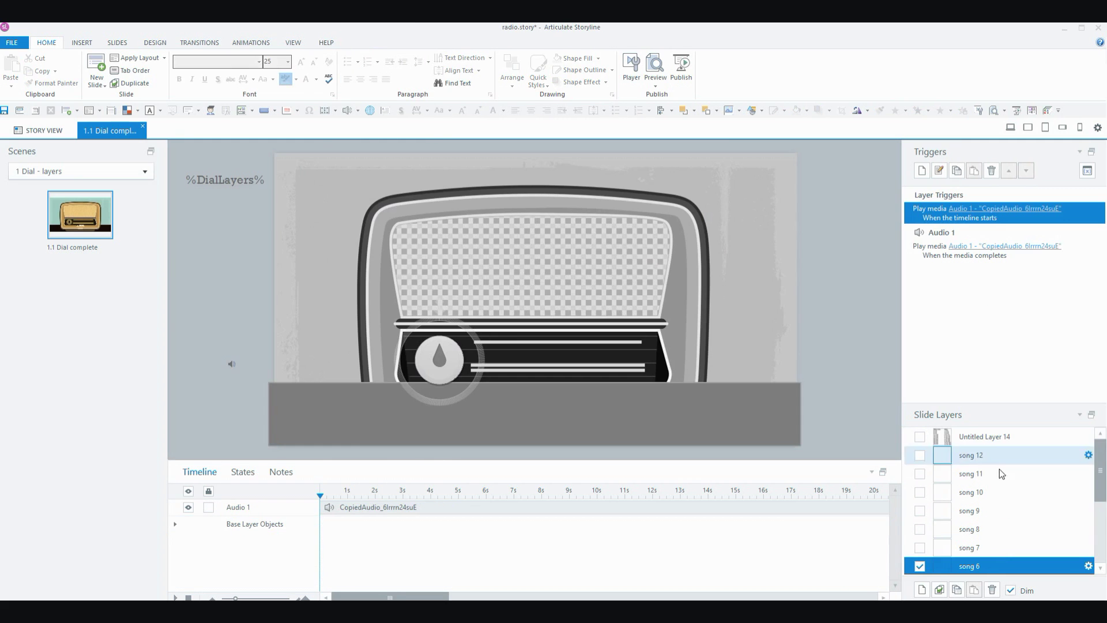
scroll(1003, 527, "down", 5)
left_click(994, 561)
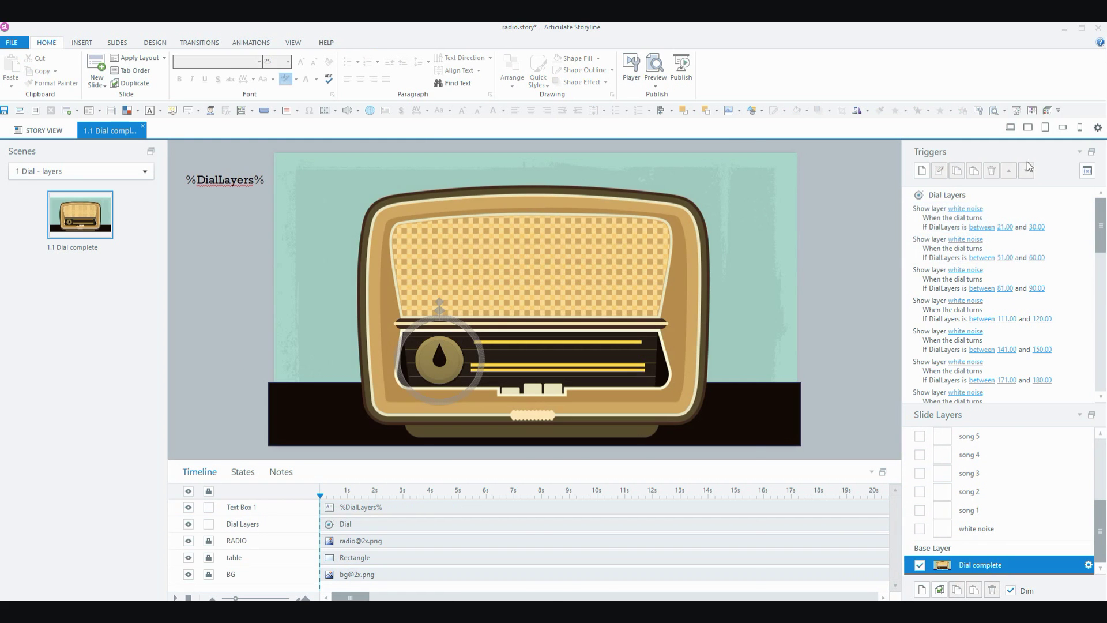
left_click(1091, 152)
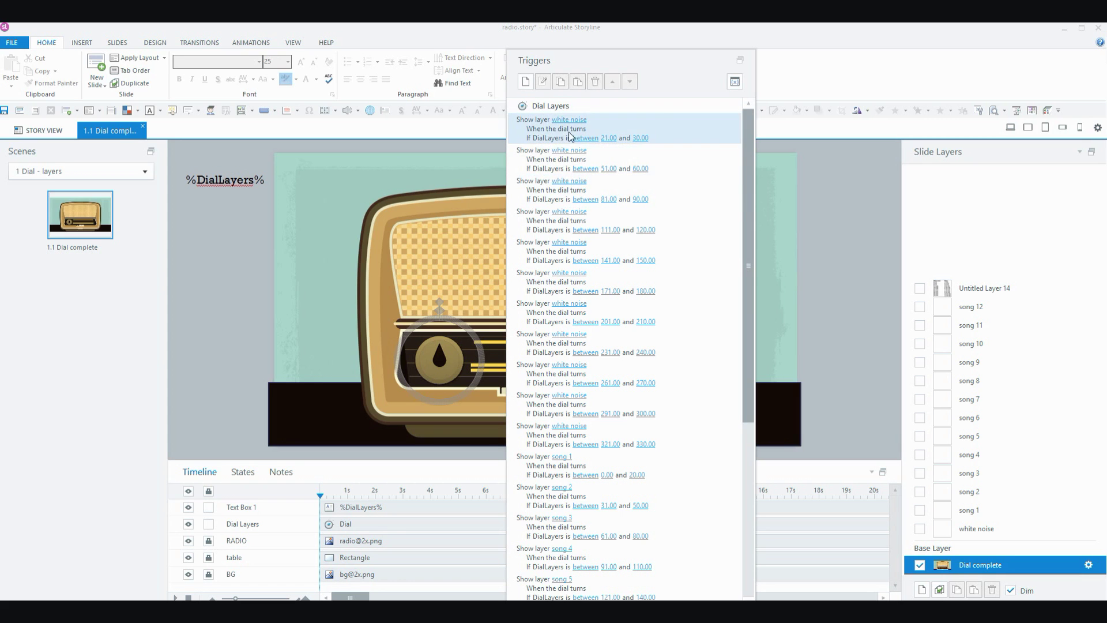
double_click(537, 164)
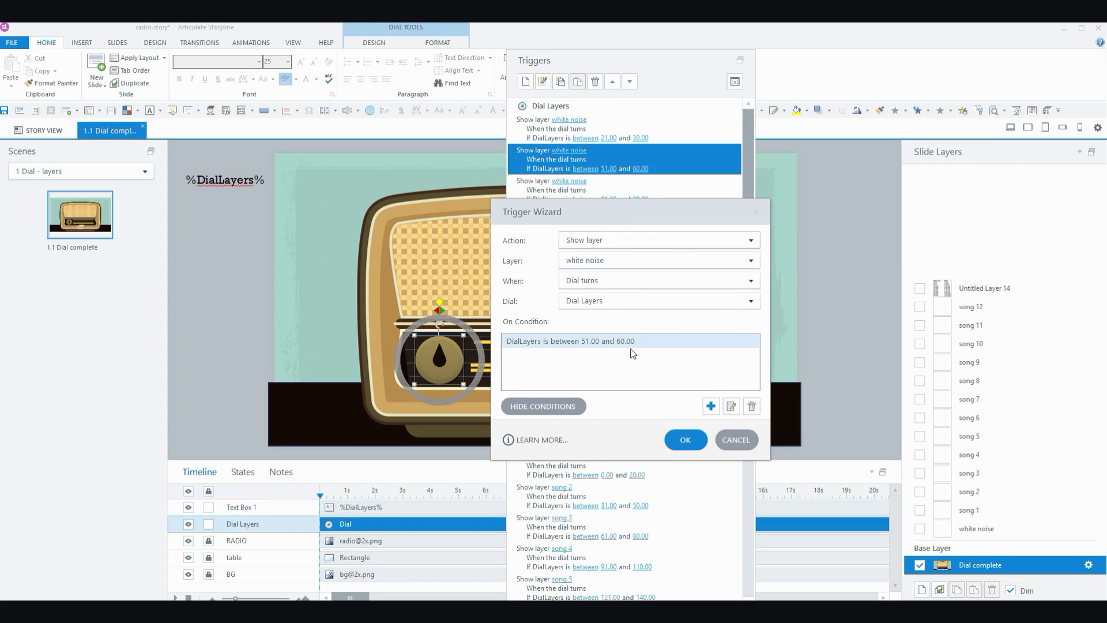
left_click(677, 436)
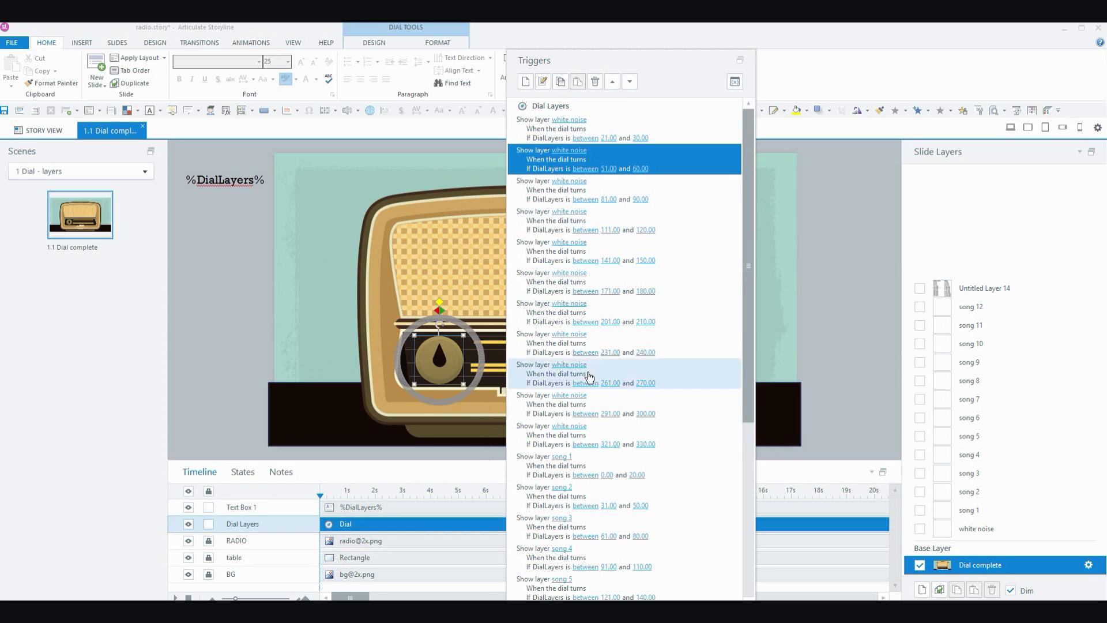
double_click(550, 444)
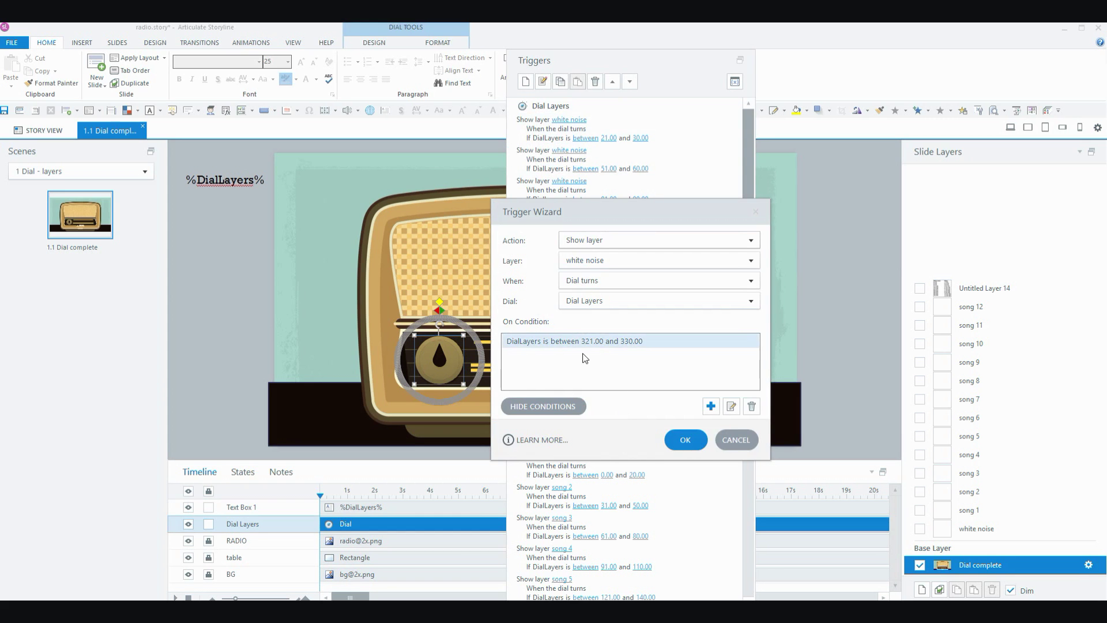
left_click(680, 438)
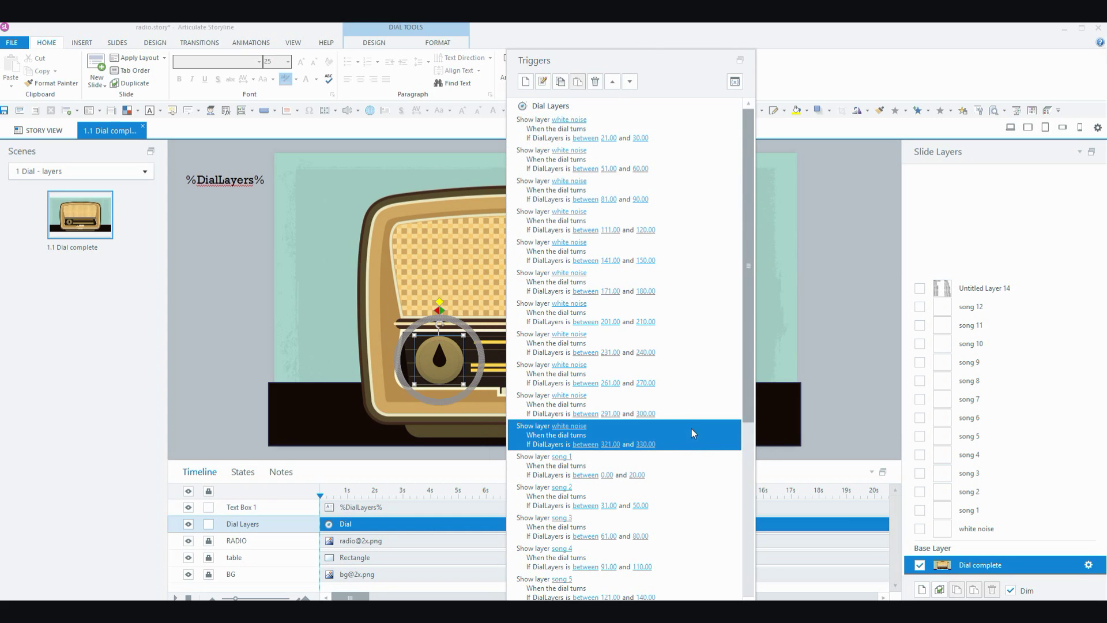
scroll(691, 424, "down", 5)
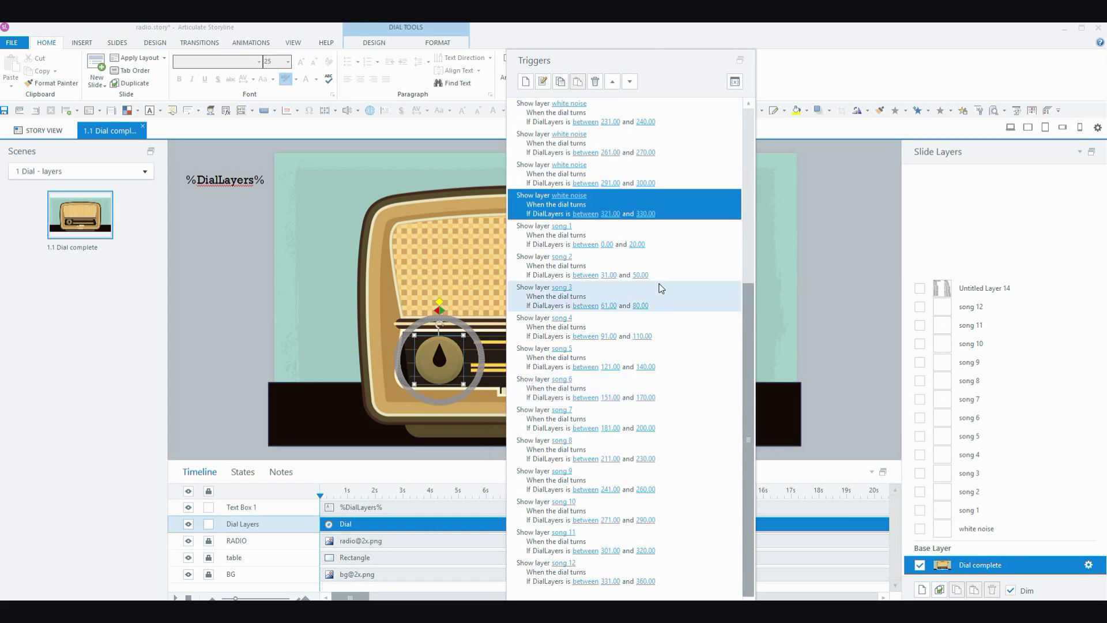
double_click(524, 240)
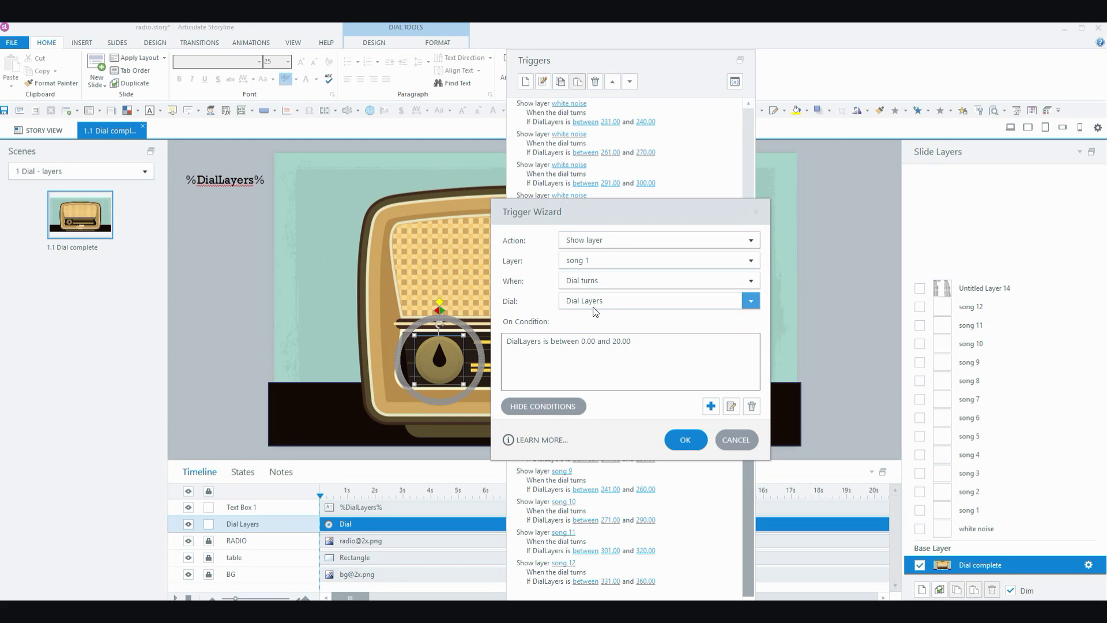
left_click(590, 340)
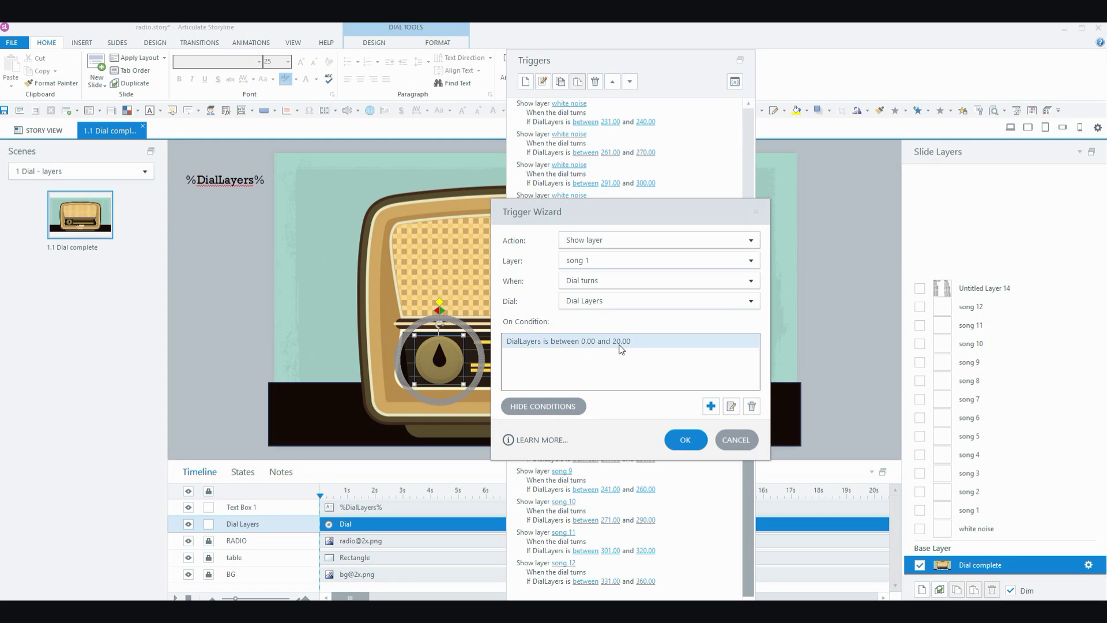
left_click(685, 440)
left_click(544, 272)
double_click(544, 275)
left_click(686, 439)
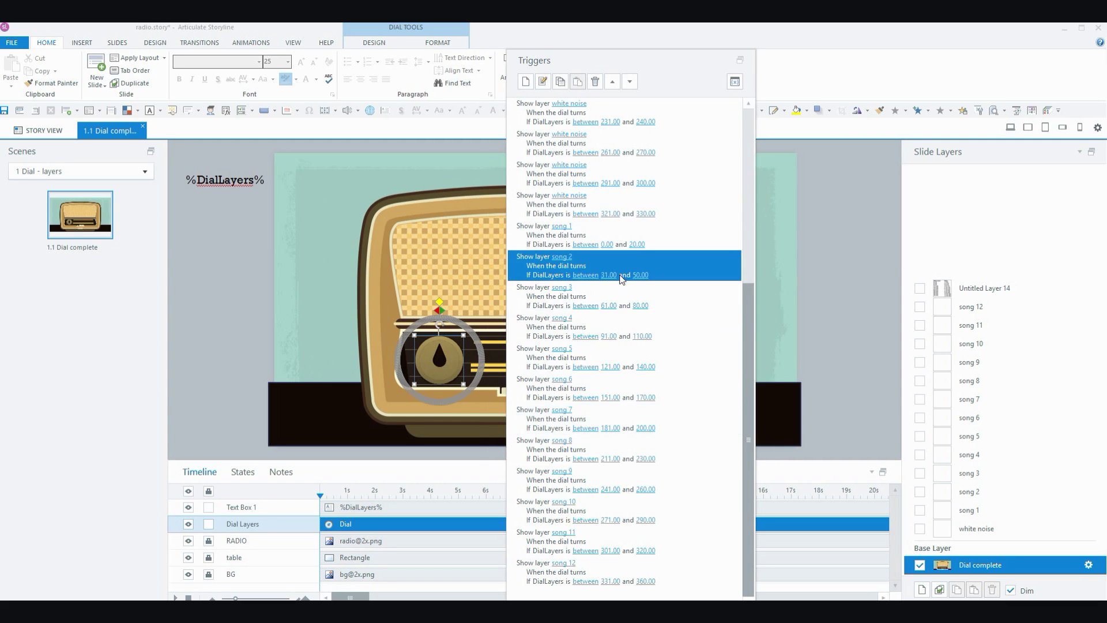
left_click(528, 575)
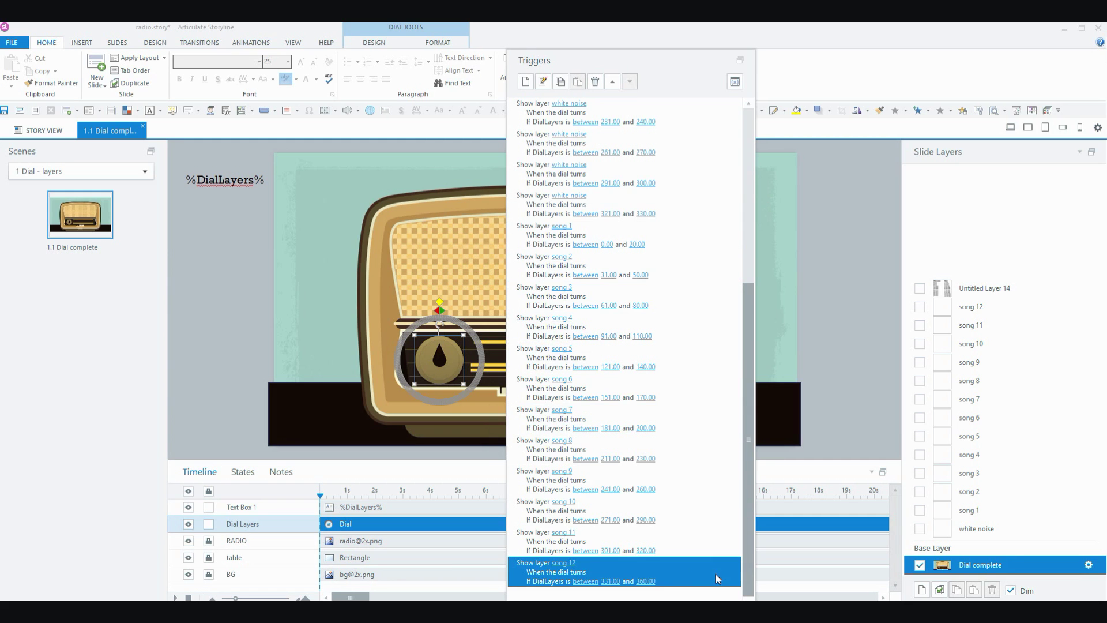
left_click(741, 60)
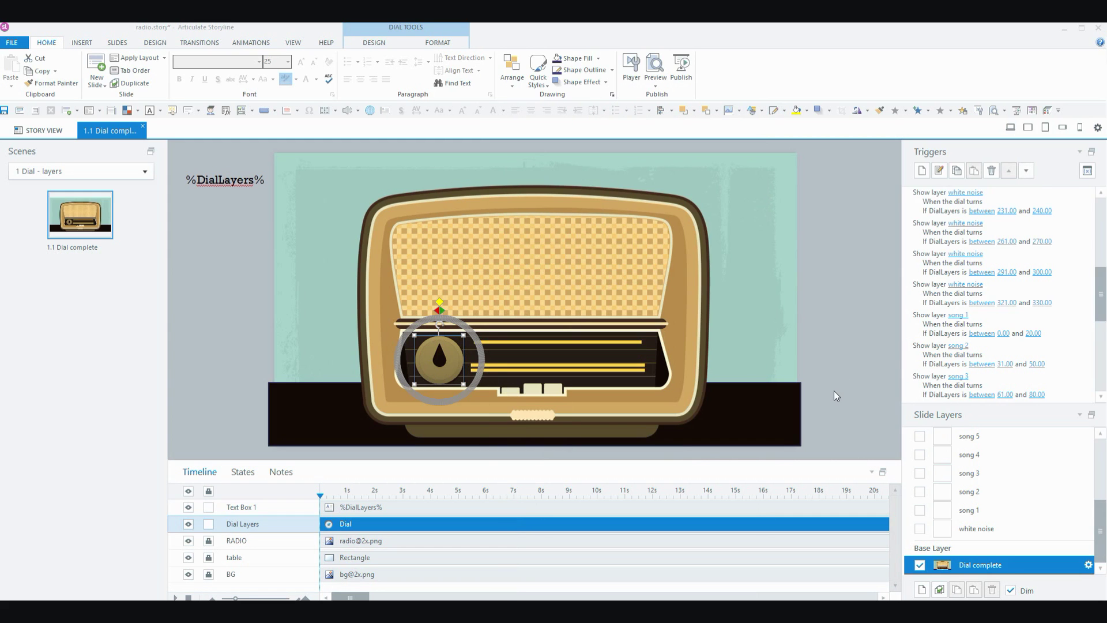
- On the white noise layer, verify that Audio STATIC 1 plays on both Timeline starts and Media completes
left_click(1009, 530)
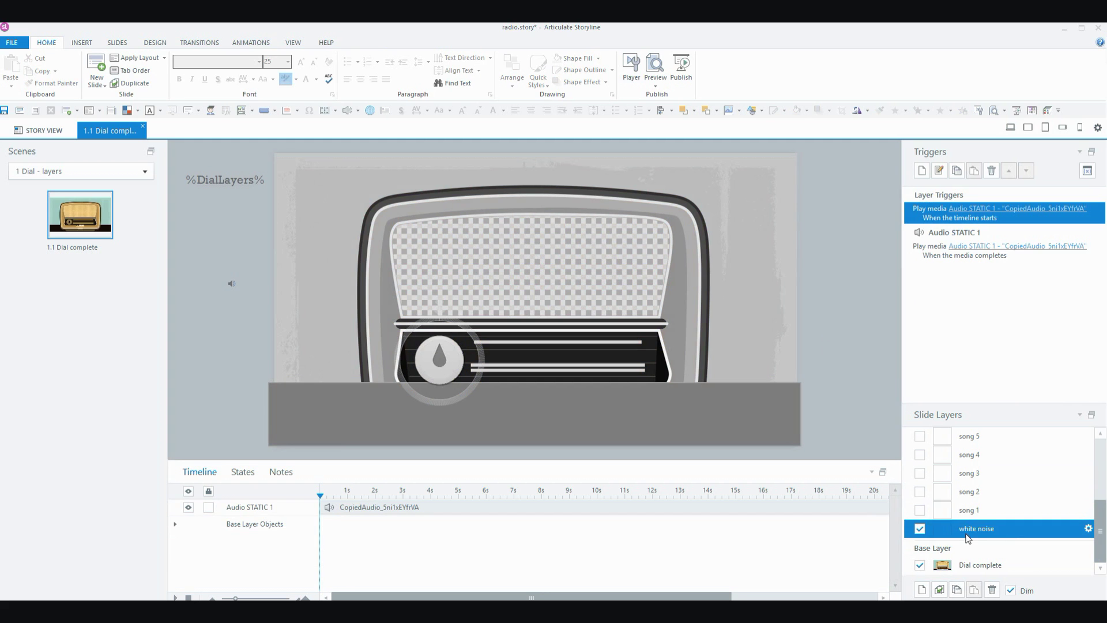
mouse_move(722, 597)
left_mouse_down()
mouse_move(870, 597)
mouse_move(721, 596)
left_mouse_up()
double_click(919, 258)
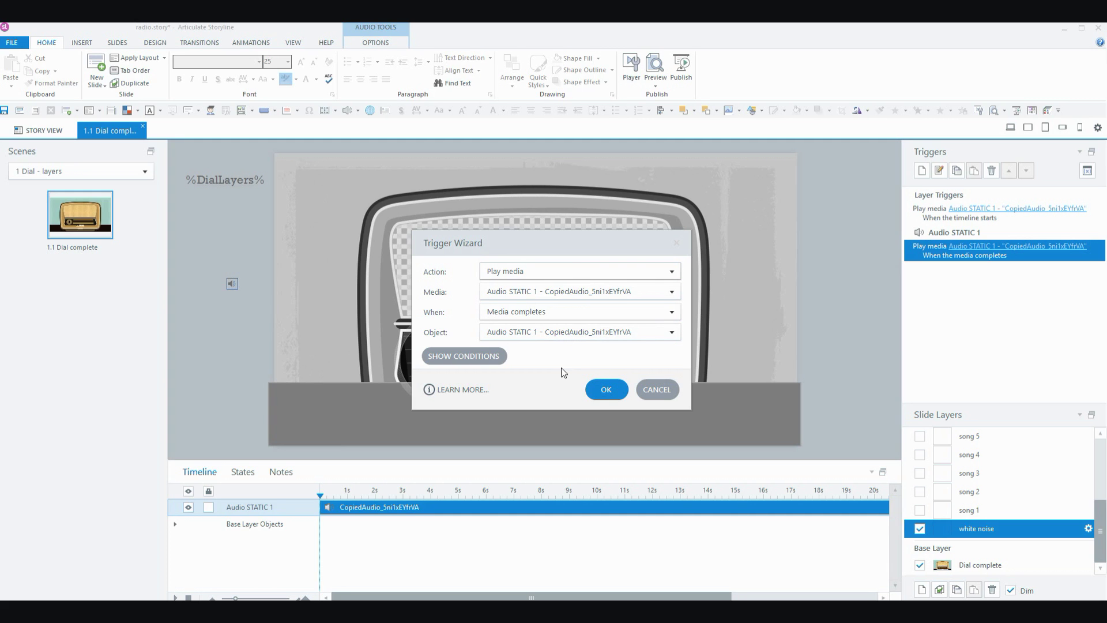
left_click(604, 389)
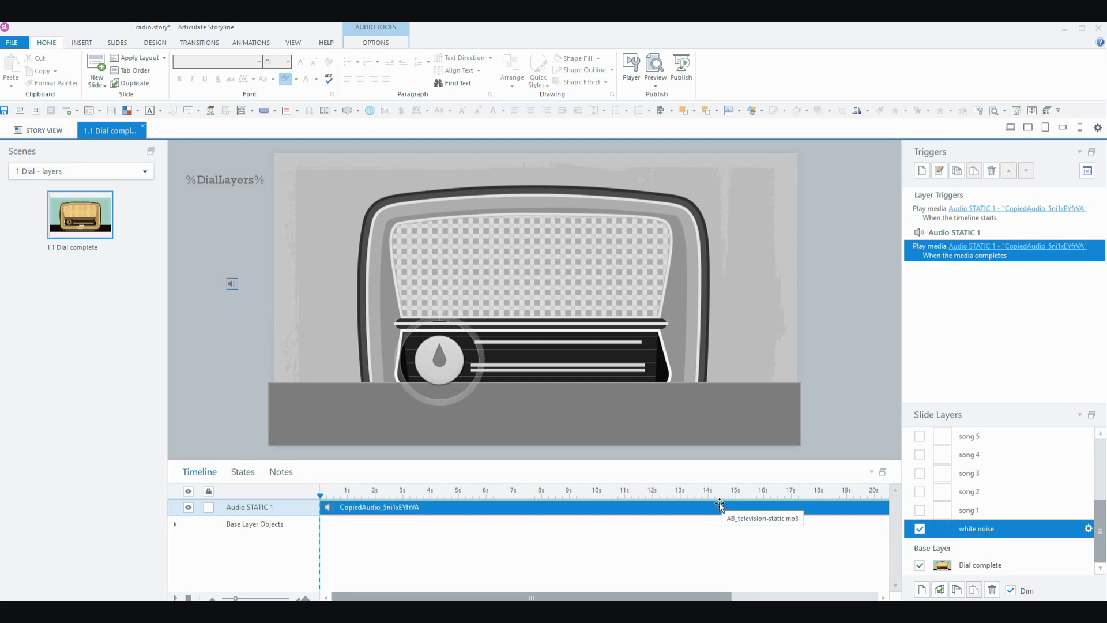
double_click(926, 217)
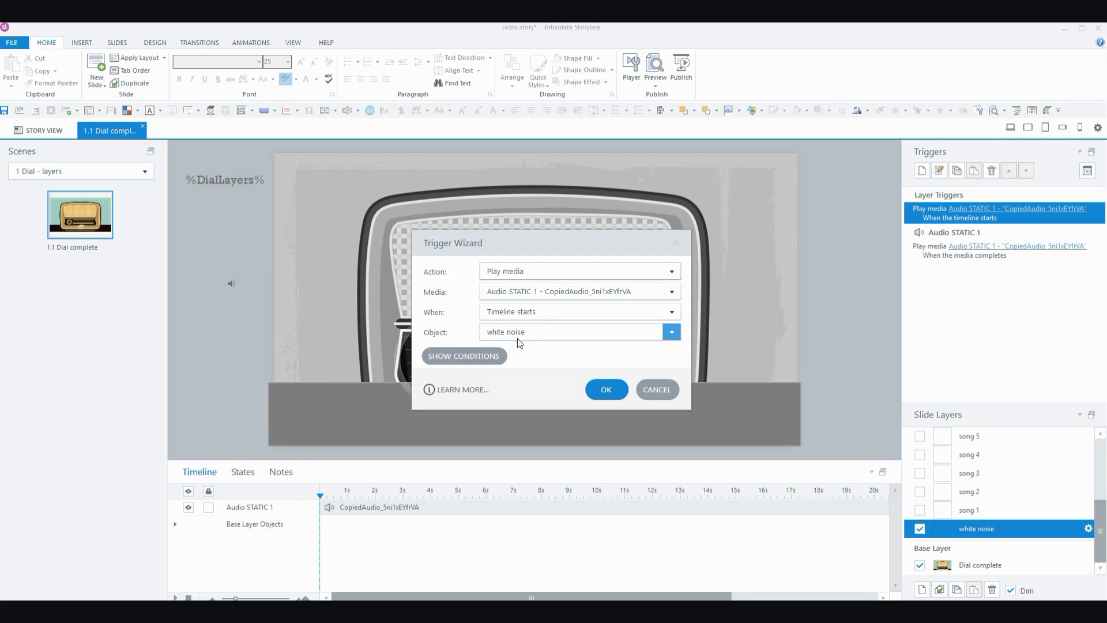
left_click(600, 388)
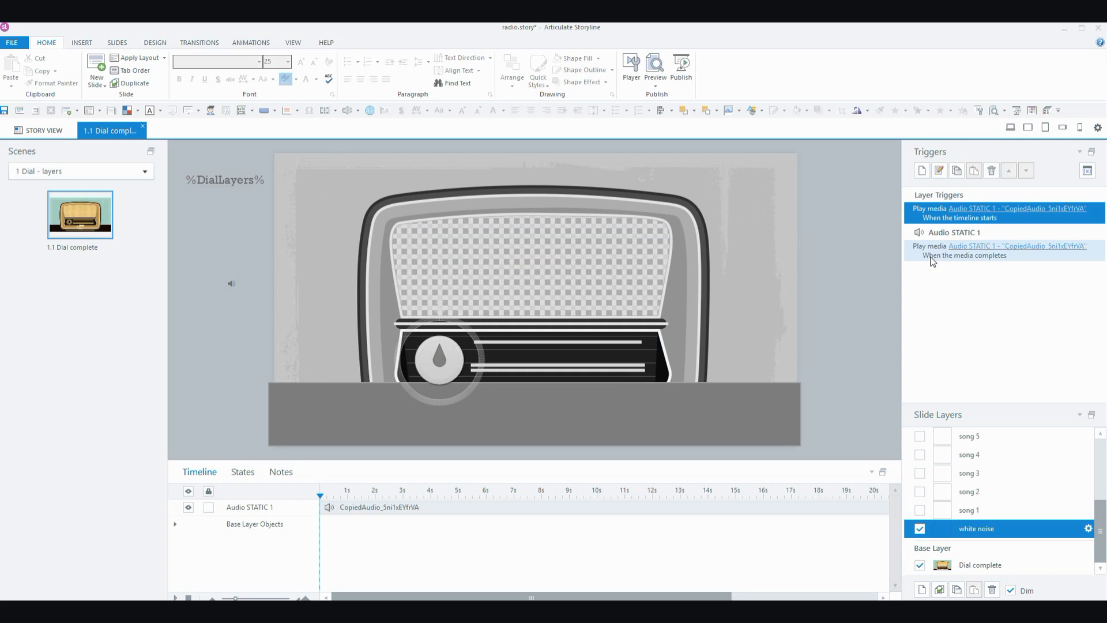
- View the song 1 and song 3 layers, then go back to the Dial complete base layer
left_click(1003, 510)
left_click(992, 475)
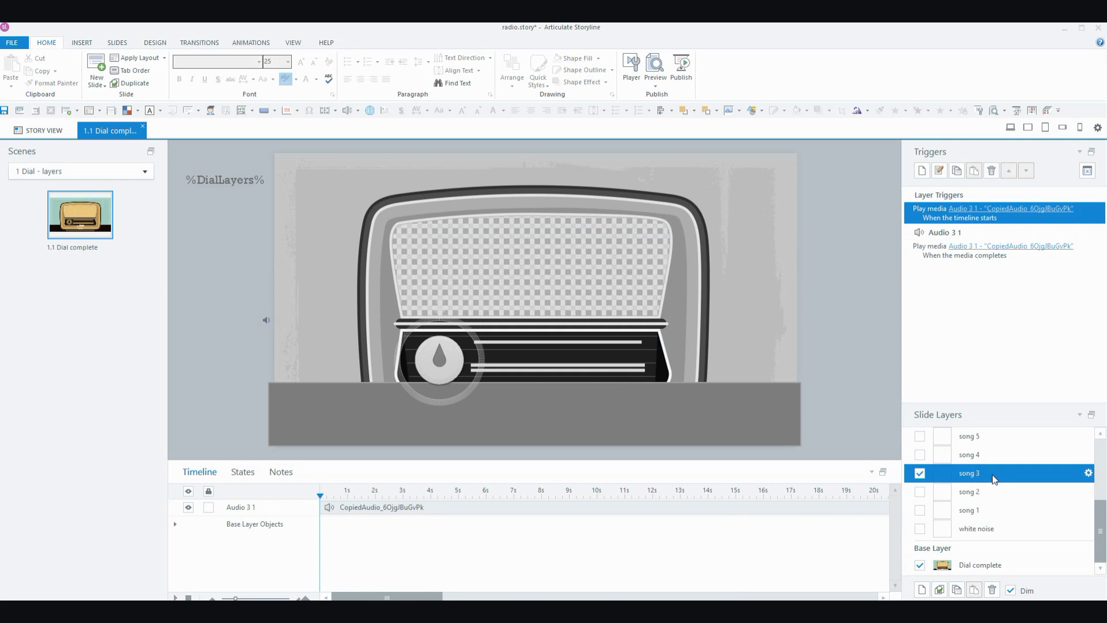
left_click(979, 565)
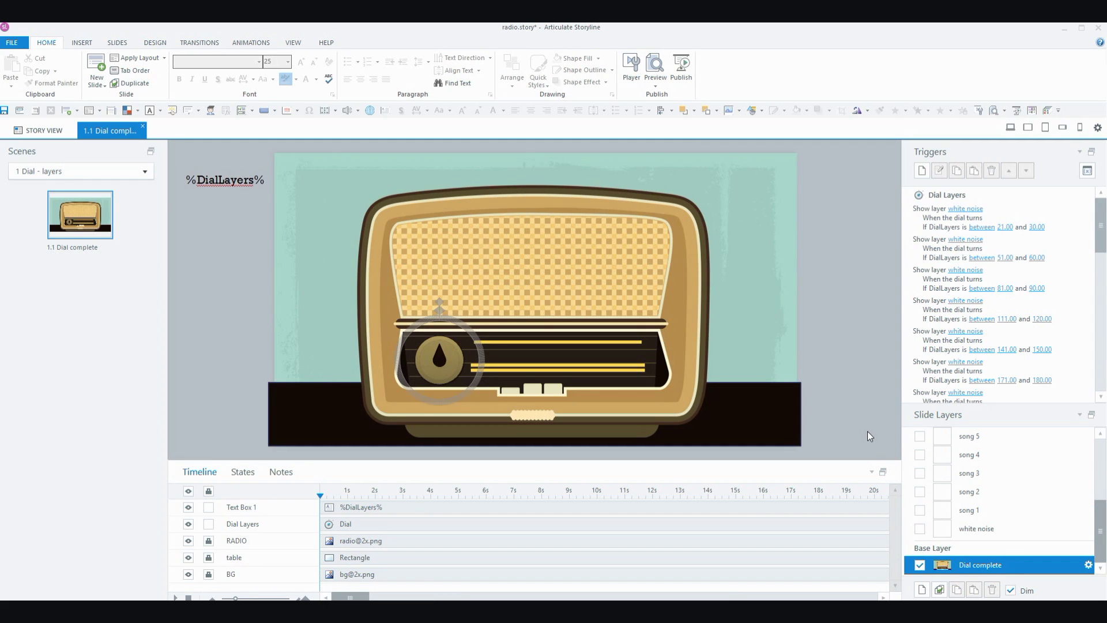